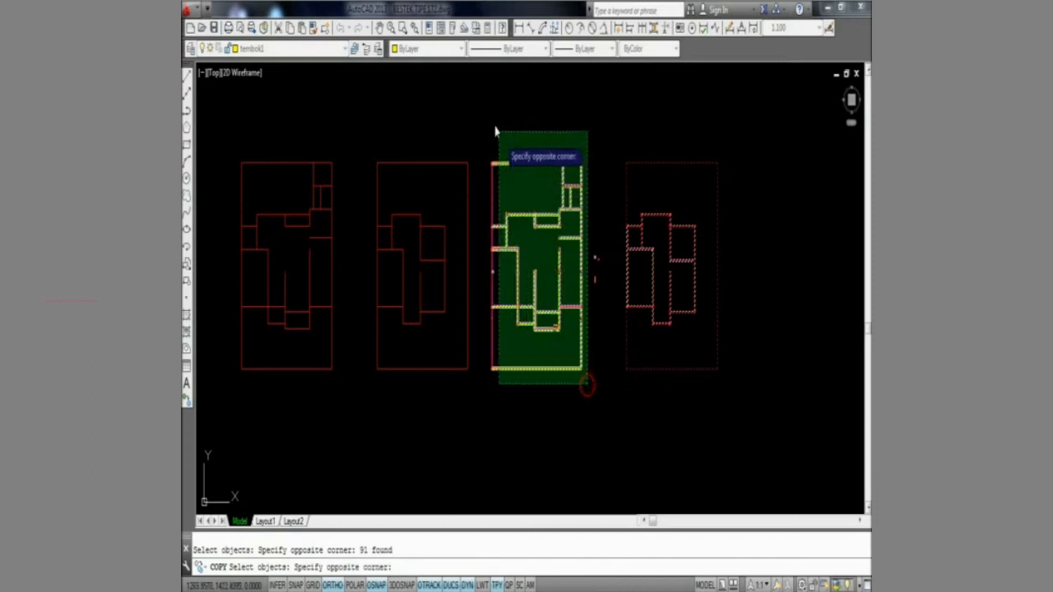
- Copy the selected floor plans horizontally into the empty area beside the originals
{"action": "left_click", "coordinate": [488, 113]}
{"action": "key", "text": "Return"}
{"action": "left_click", "coordinate": [488, 113]}
{"action": "middle_click_drag", "start_coordinate": [488, 113], "coordinate": [327, 119]}
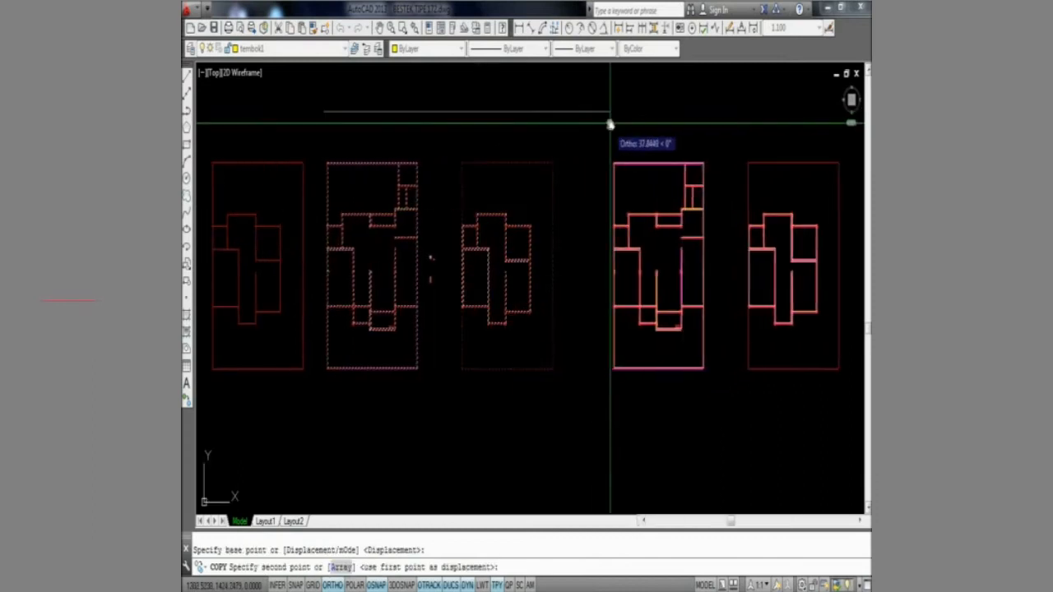
{"action": "middle_click_drag", "start_coordinate": [611, 118], "coordinate": [394, 122]}
{"action": "left_click", "coordinate": [512, 138]}
{"action": "middle_click_drag", "start_coordinate": [591, 265], "coordinate": [552, 224]}
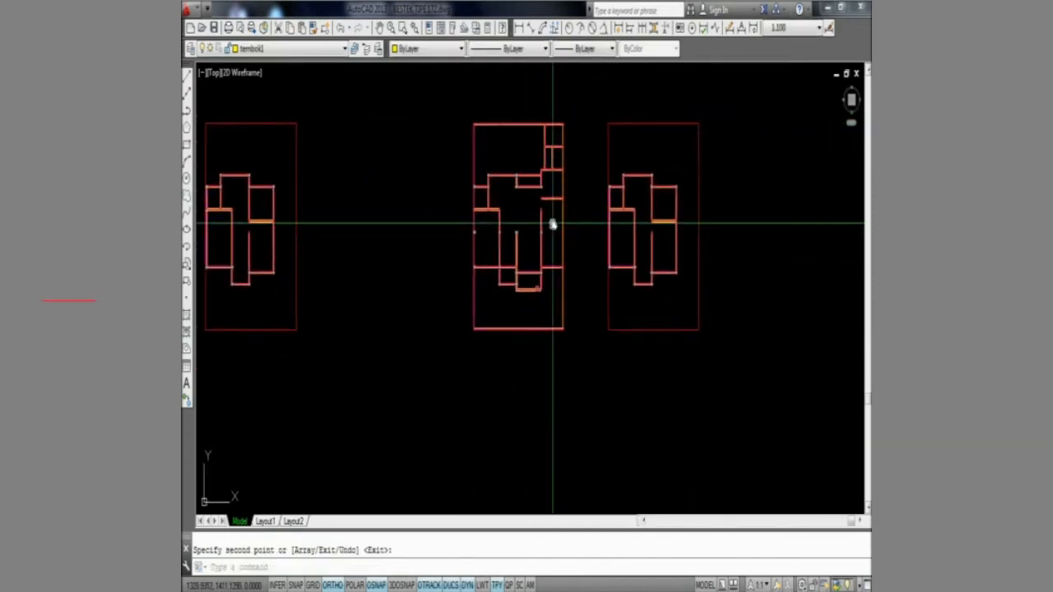
{"action": "mouse_move", "coordinate": [541, 292]}
{"action": "middle_mouse_down"}
{"action": "mouse_move", "coordinate": [495, 287]}
{"action": "mouse_move", "coordinate": [553, 293]}
{"action": "middle_mouse_up"}
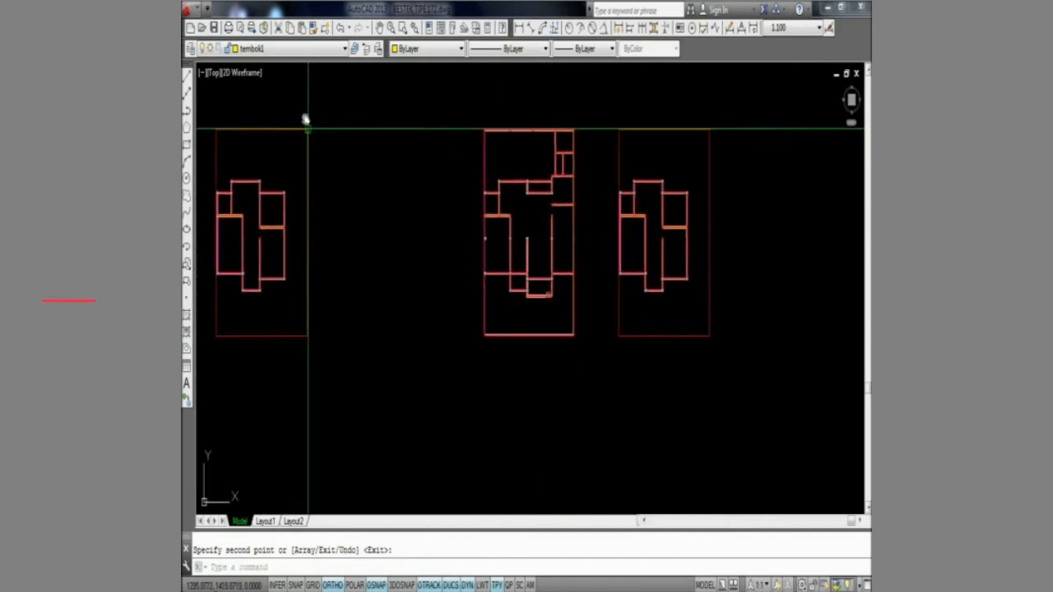
- Make the pintu jendela layer current and draw a vertical line in the empty space between the plans
{"action": "left_click", "coordinate": [314, 49]}
{"action": "left_click", "coordinate": [282, 173]}
{"action": "mouse_move", "coordinate": [368, 282]}
{"action": "middle_mouse_down"}
{"action": "mouse_move", "coordinate": [512, 282]}
{"action": "mouse_move", "coordinate": [540, 264]}
{"action": "middle_mouse_up"}
{"action": "scroll", "coordinate": [523, 293], "scroll_direction": "up", "scroll_amount": 8}
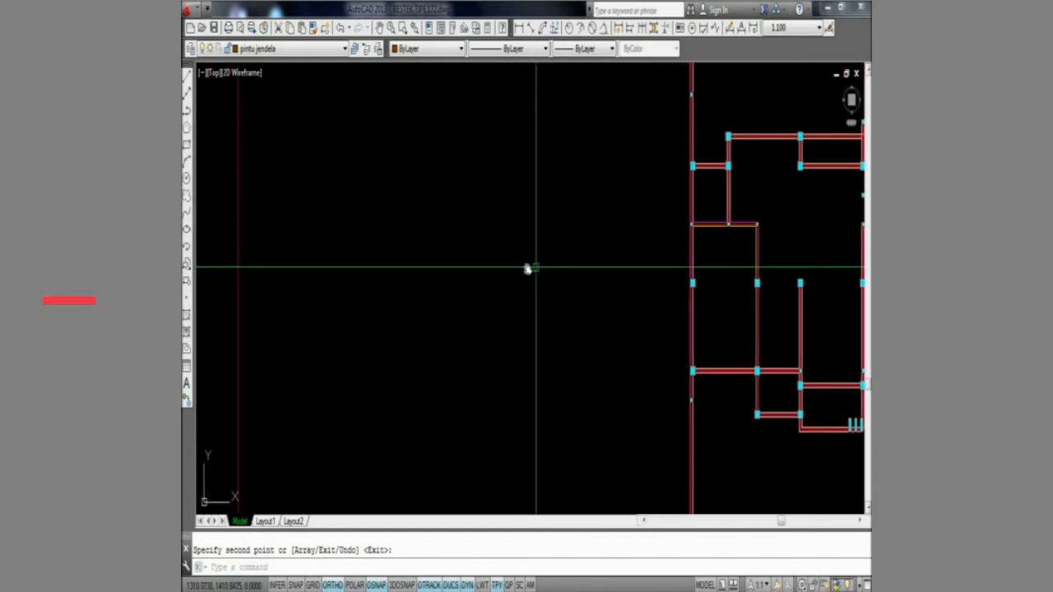
{"action": "key", "text": "Escape"}
{"action": "type", "text": "l"}
{"action": "key", "text": "Return"}
{"action": "left_click", "coordinate": [395, 178]}
{"action": "middle_click_drag", "start_coordinate": [421, 306], "coordinate": [457, 338]}
- Offset the vertical line to the right to form the two sides of a narrow door frame
{"action": "key", "text": "Escape"}
{"action": "type", "text": "o"}
{"action": "key", "text": "Return"}
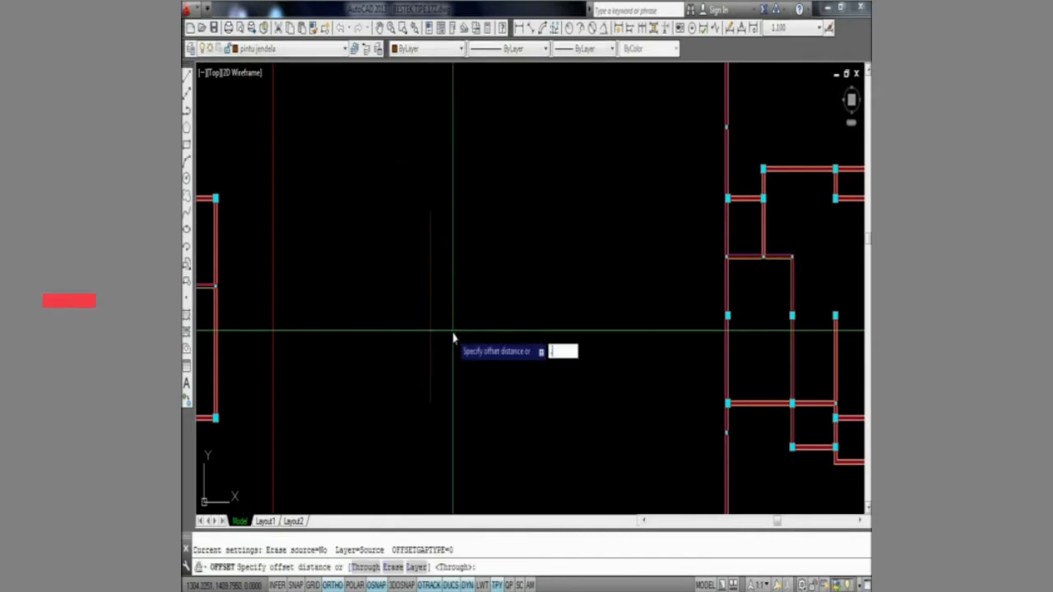
{"action": "type", "text": "36"}
{"action": "key", "text": "Return"}
{"action": "left_click", "coordinate": [430, 297]}
{"action": "left_click", "coordinate": [463, 338]}
{"action": "scroll", "coordinate": [430, 403], "scroll_direction": "up", "scroll_amount": 3}
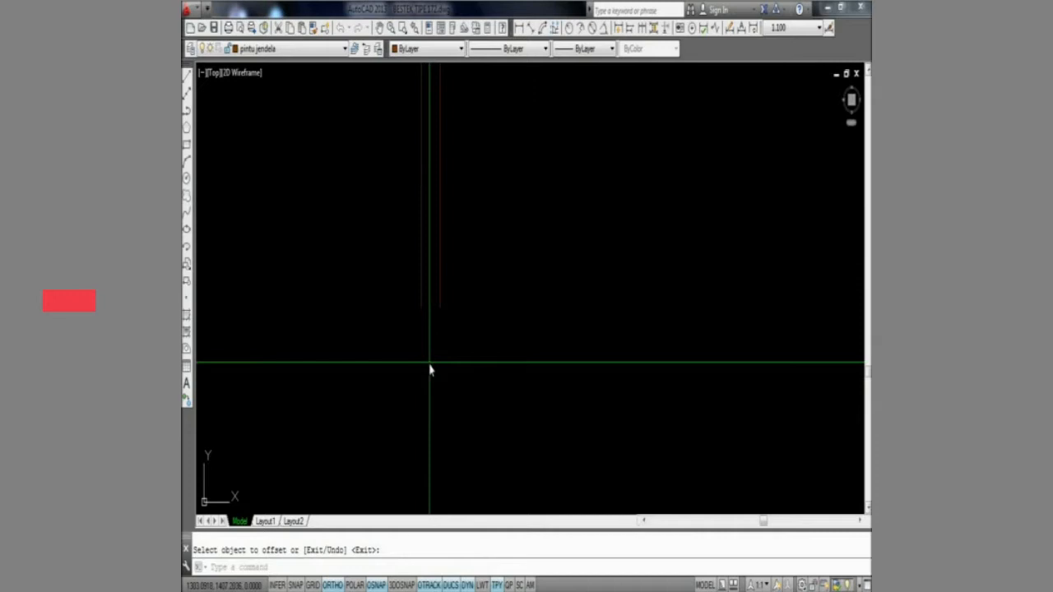
- Draw a line joining the lower ends of the two vertical frame lines
{"action": "key", "text": "Escape"}
{"action": "type", "text": "l"}
{"action": "key", "text": "Return"}
{"action": "left_click", "coordinate": [422, 310]}
{"action": "left_click", "coordinate": [440, 309]}
- Offset the frame's bottom line upward by 0.15
{"action": "key", "text": "Escape"}
{"action": "type", "text": "o"}
{"action": "key", "text": "Return"}
{"action": "type", "text": "15"}
{"action": "key", "text": "Return"}
{"action": "left_click", "coordinate": [428, 306]}
{"action": "left_click", "coordinate": [429, 268]}
- Trim away the vertical lines above the offset line, leaving a closed frame rectangle
{"action": "key", "text": "Escape"}
{"action": "type", "text": "tr"}
{"action": "key", "text": "Return"}
{"action": "key", "text": "Return"}
{"action": "left_click", "coordinate": [479, 206]}
{"action": "left_click", "coordinate": [387, 134]}
{"action": "key", "text": "Return"}
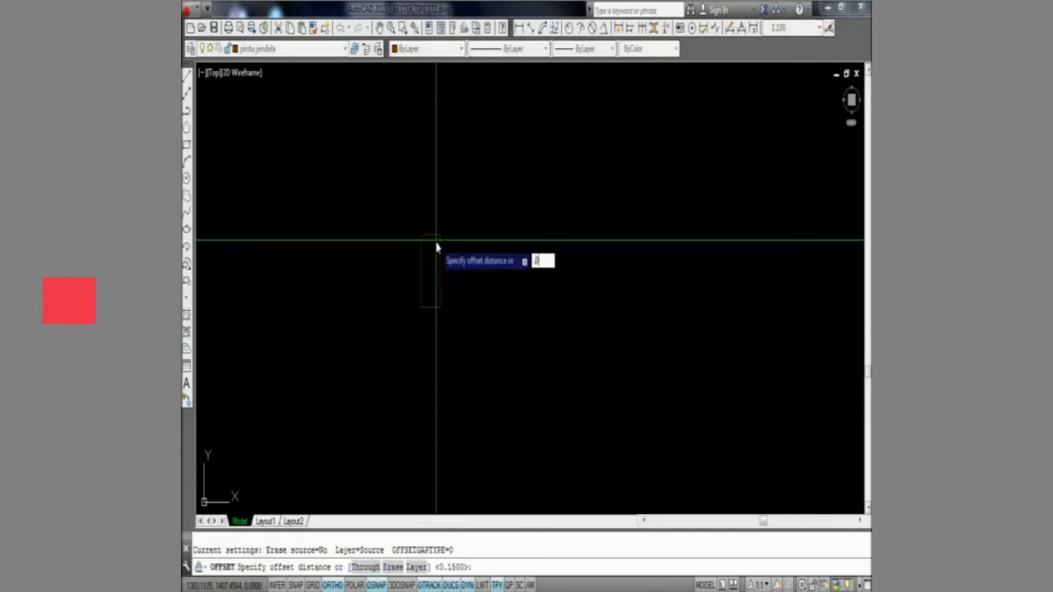
- Offset the frame's right edge inward and its top edge downward to lay out the door rebate
{"action": "key", "text": "Return"}
{"action": "left_click", "coordinate": [437, 251]}
{"action": "left_click", "coordinate": [402, 223]}
{"action": "key", "text": "Return"}
{"action": "key", "text": "Return"}
{"action": "key", "text": "Return"}
{"action": "left_click", "coordinate": [430, 238]}
{"action": "left_click", "coordinate": [458, 277]}
{"action": "key", "text": "Return"}
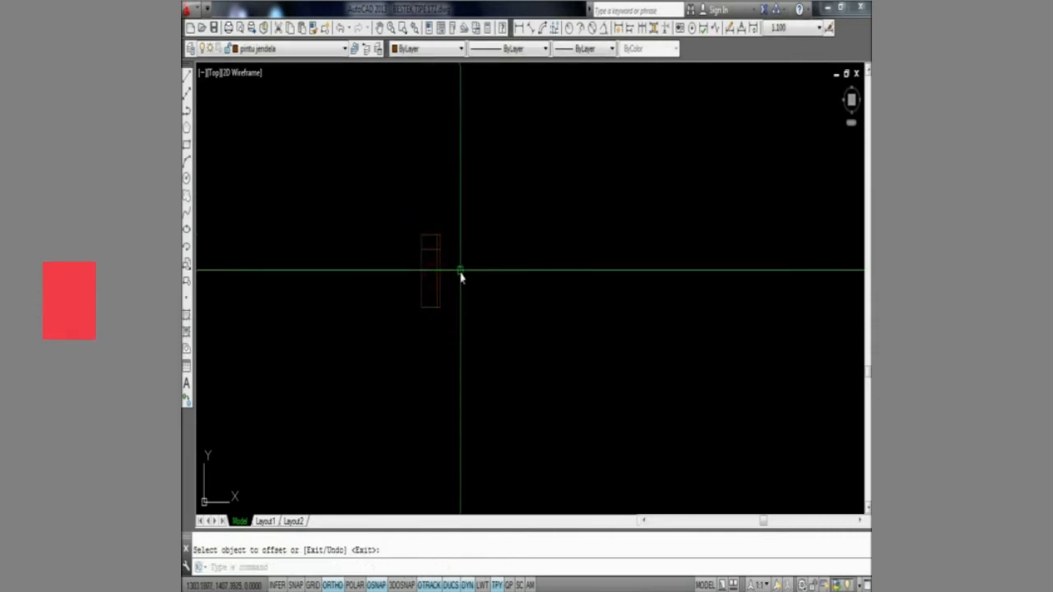
{"action": "type", "text": "f"}
{"action": "key", "text": "Return"}
{"action": "scroll", "coordinate": [439, 253], "scroll_direction": "up", "scroll_amount": 4}
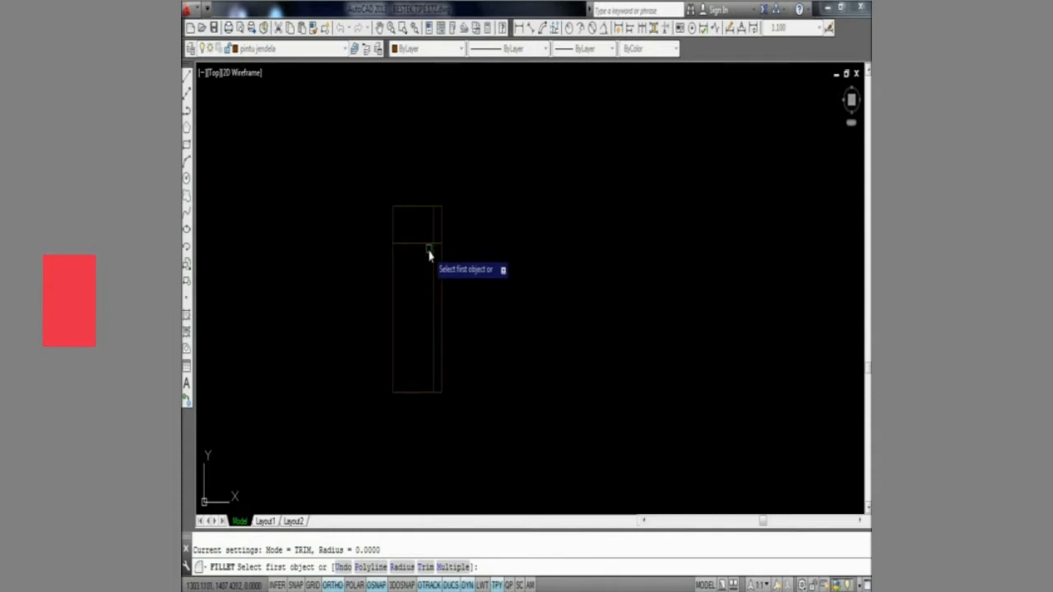
{"action": "key", "text": "Escape"}
- Trim the inner offset lines so only the small rebate remains in the frame's upper right corner
{"action": "type", "text": "tr"}
{"action": "key", "text": "Return"}
{"action": "key", "text": "Return"}
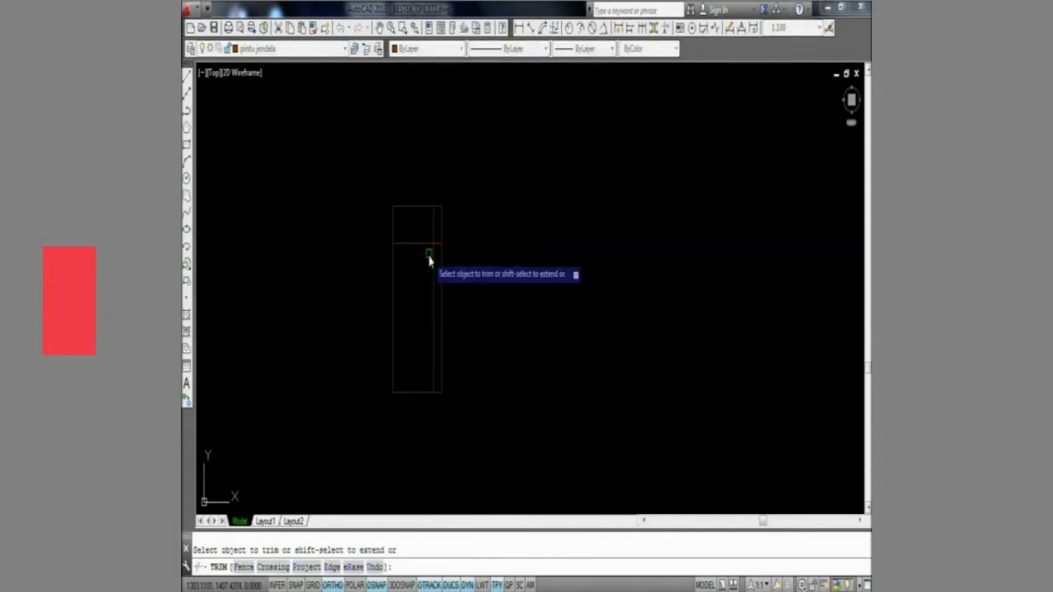
{"action": "left_click", "coordinate": [415, 263]}
{"action": "key", "text": "Return"}
- Create a boundary polyline from a point inside the notched frame profile
{"action": "type", "text": "bo"}
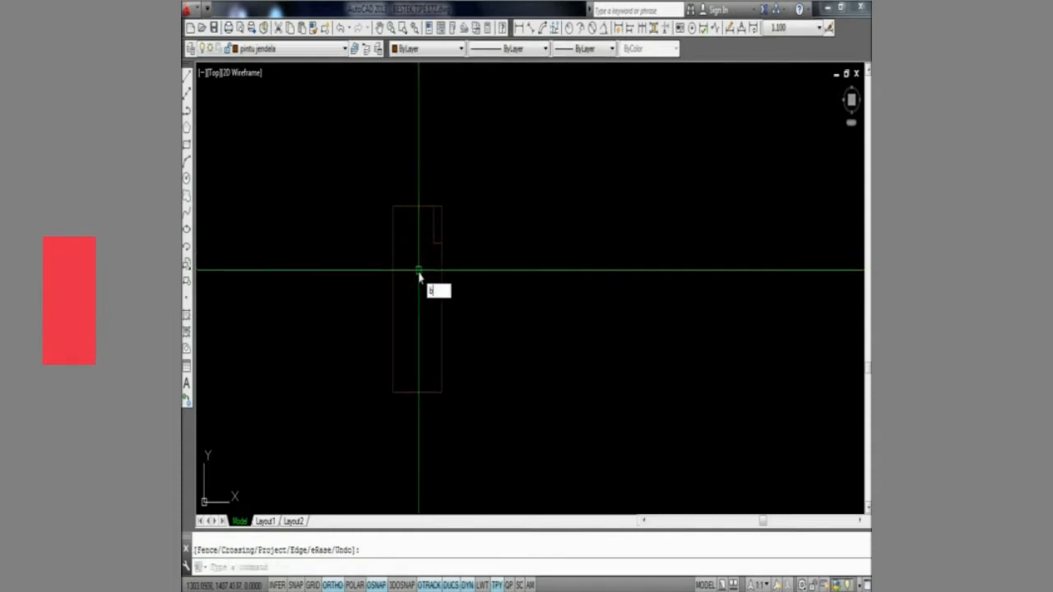
{"action": "key", "text": "Return"}
{"action": "key", "text": "Return"}
{"action": "left_click", "coordinate": [418, 270]}
{"action": "key", "text": "Return"}
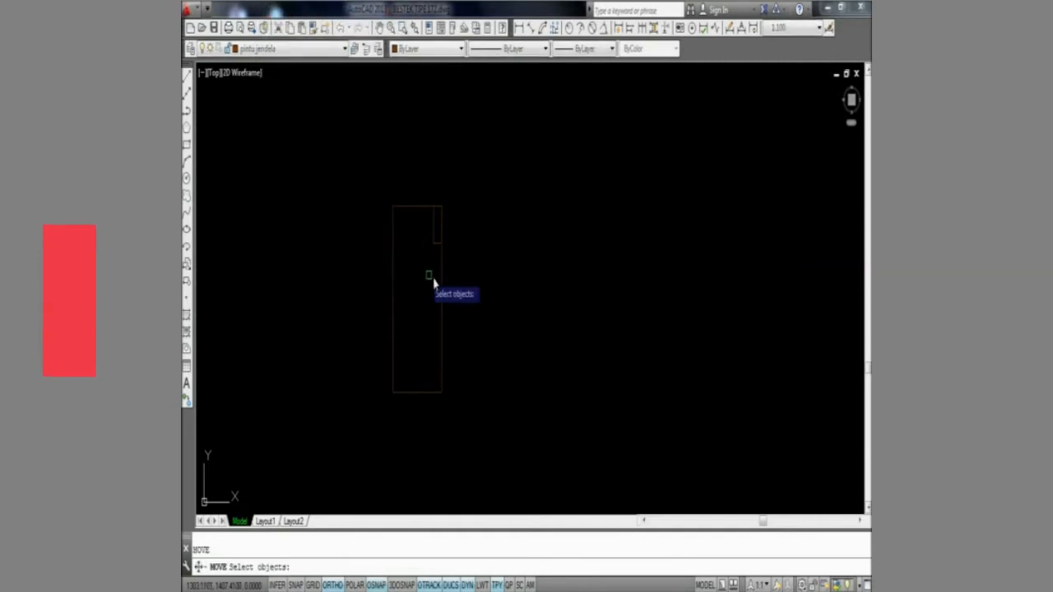
- Move the boundary outline to the right and erase the original frame lines
{"action": "left_click", "coordinate": [442, 280]}
{"action": "key", "text": "Return"}
{"action": "left_click", "coordinate": [457, 283]}
{"action": "scroll", "coordinate": [457, 283], "scroll_direction": "down", "scroll_amount": 5}
{"action": "left_click", "coordinate": [539, 302]}
{"action": "left_click", "coordinate": [481, 337]}
{"action": "left_click", "coordinate": [404, 216]}
{"action": "key", "text": "Delete"}
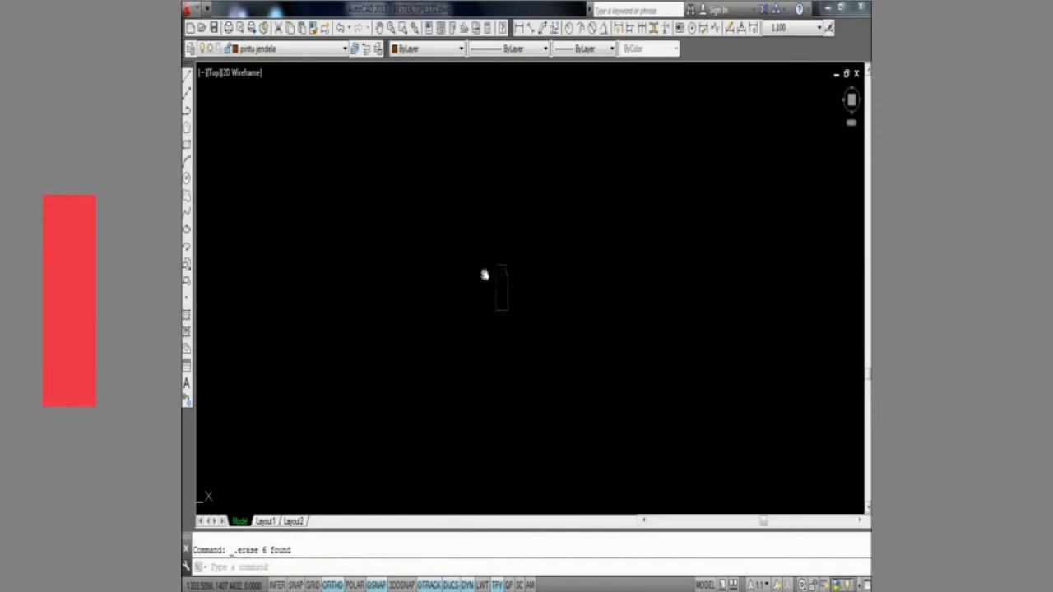
- Create a wipeout that follows the corners of the notched frame outline
{"action": "type", "text": "m"}
{"action": "key", "text": "Return"}
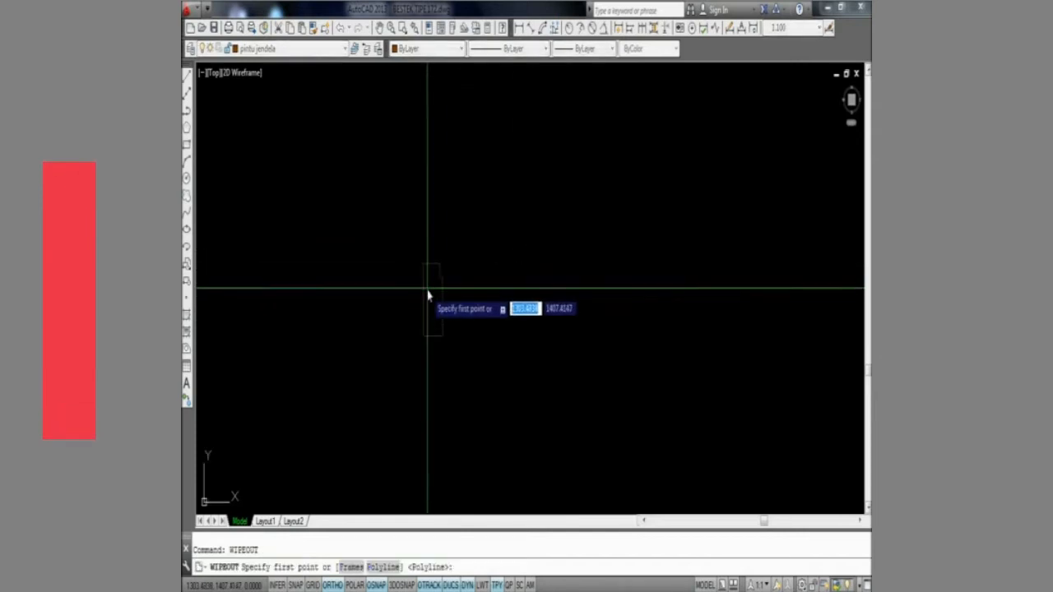
{"action": "left_click", "coordinate": [421, 264]}
{"action": "left_click", "coordinate": [440, 265]}
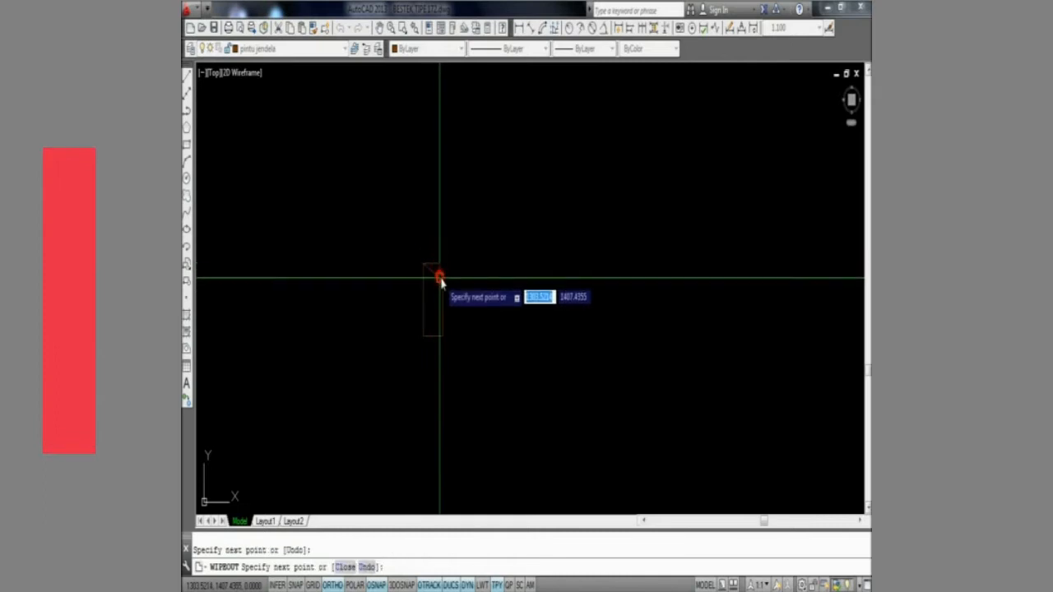
{"action": "left_click", "coordinate": [441, 280]}
{"action": "scroll", "coordinate": [452, 288], "scroll_direction": "up", "scroll_amount": 5}
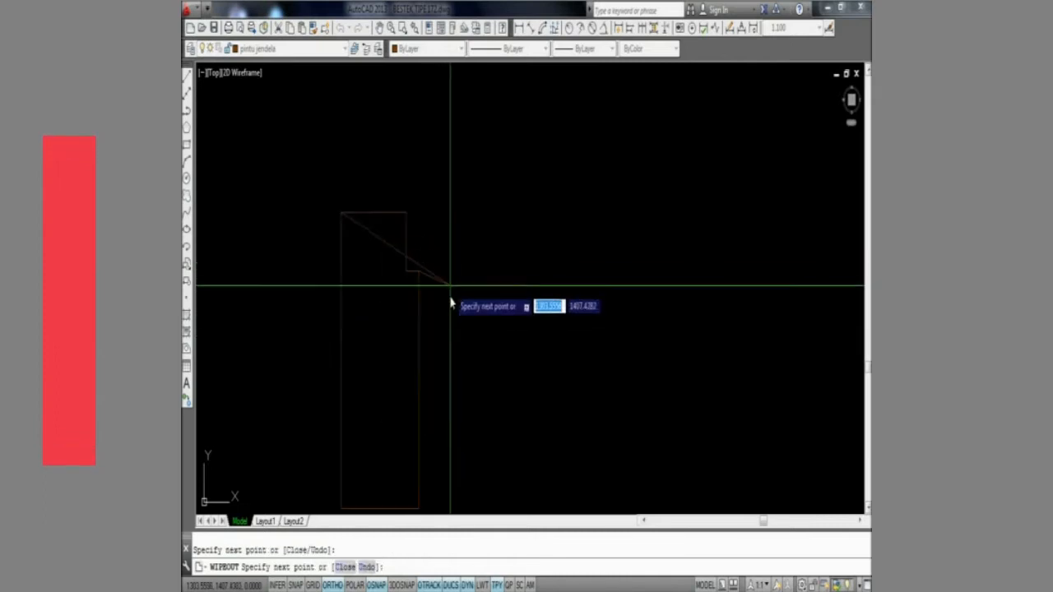
{"action": "scroll", "coordinate": [440, 347], "scroll_direction": "up", "scroll_amount": 2}
{"action": "scroll", "coordinate": [439, 362], "scroll_direction": "down", "scroll_amount": 8}
{"action": "left_click", "coordinate": [419, 370]}
{"action": "key", "text": "Return"}
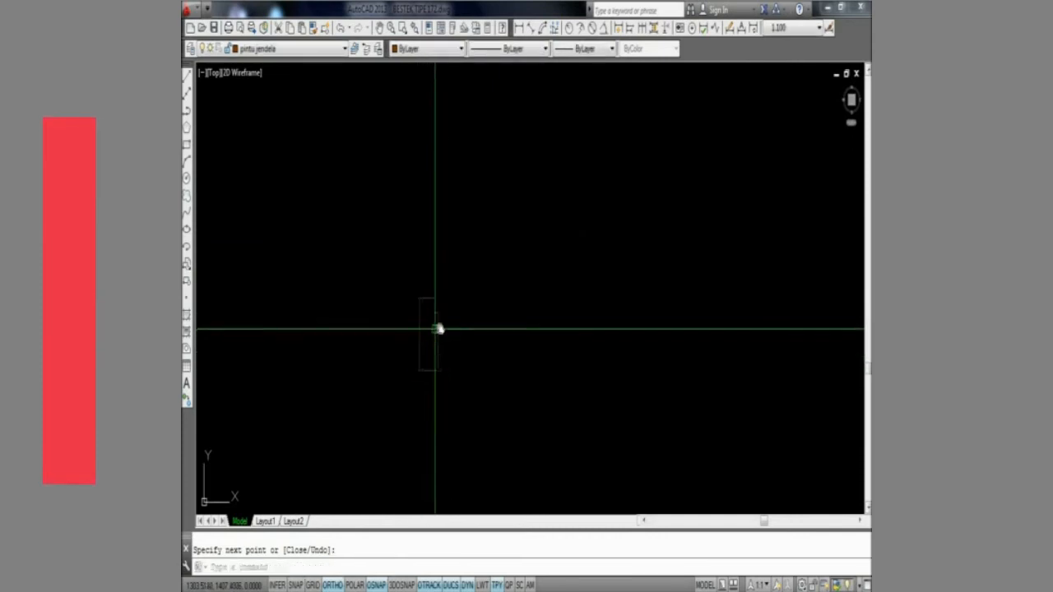
- Draw a 0.03 by 0.6 upright rectangle beside the frame as the door leaf
{"action": "type", "text": "rec"}
{"action": "key", "text": "Return"}
{"action": "left_click", "coordinate": [503, 340]}
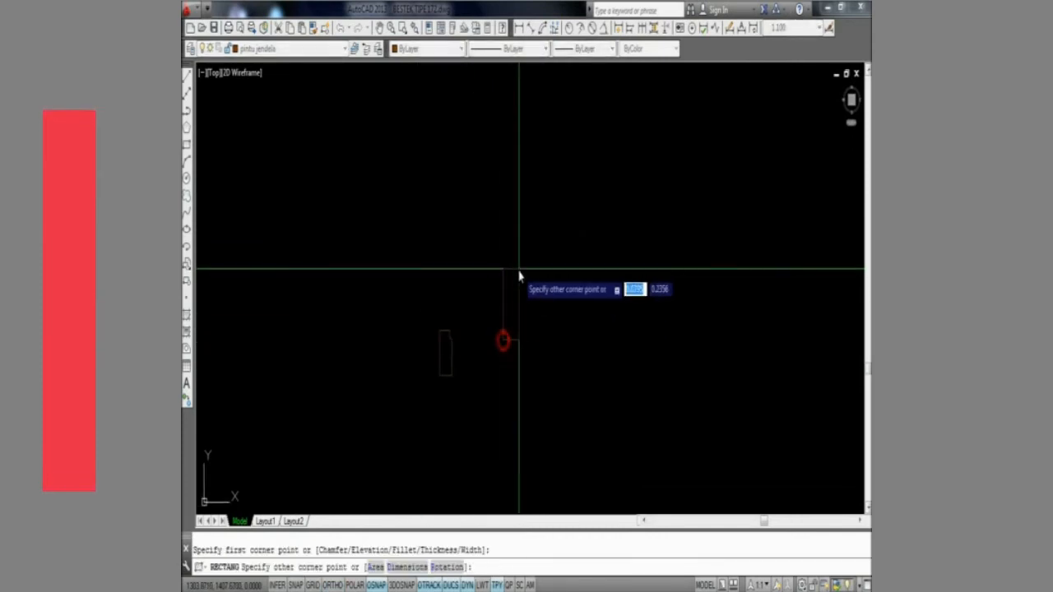
{"action": "key", "text": "F8"}
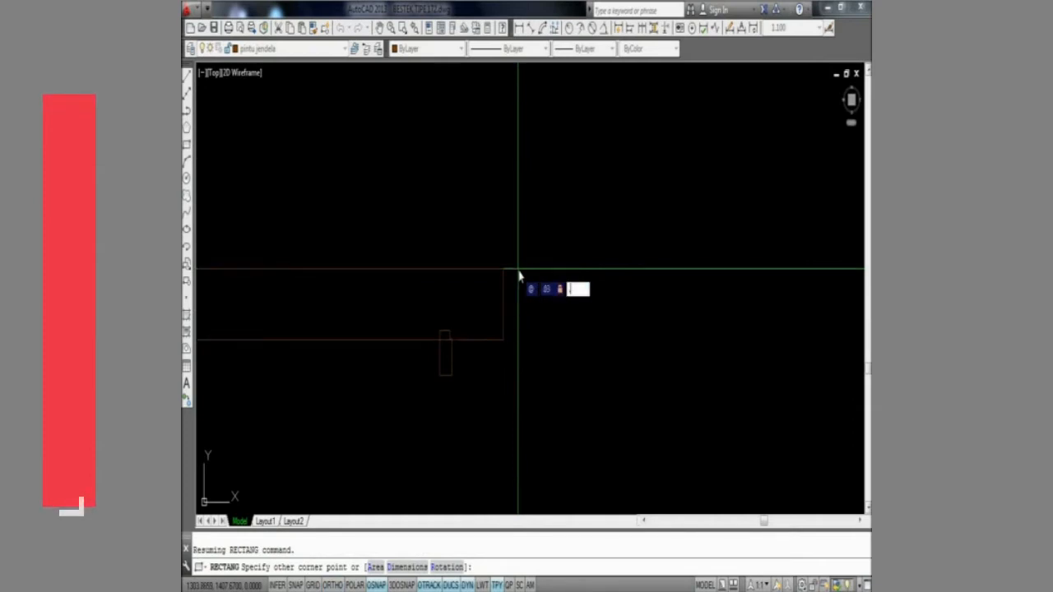
{"action": "type", "text": "@.03,.6"}
{"action": "key", "text": "Return"}
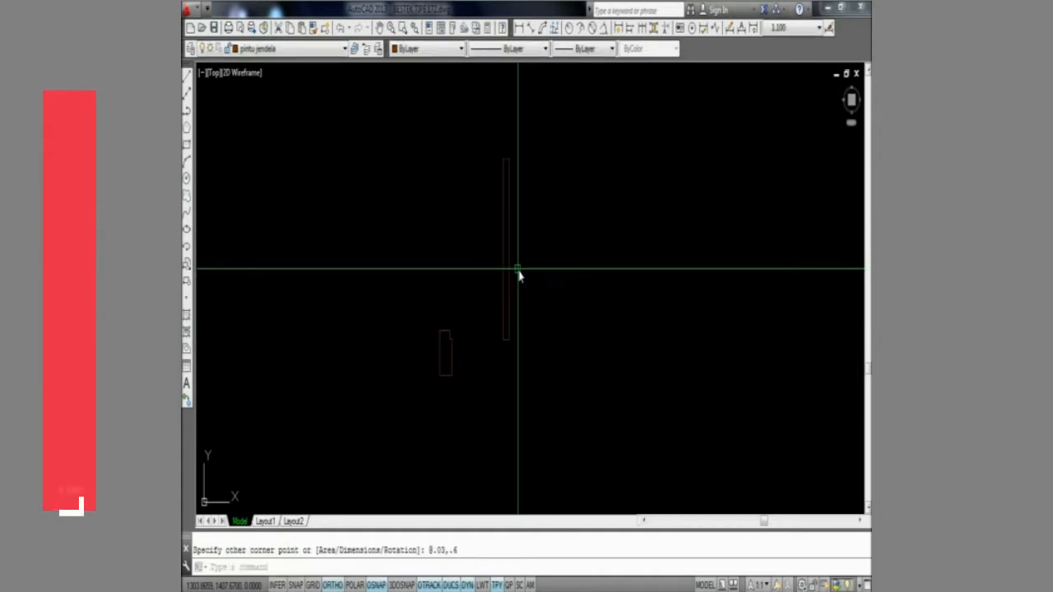
- Move the door leaf by its lower corner into the rebate of the frame
{"action": "type", "text": "m"}
{"action": "key", "text": "Return"}
{"action": "left_click", "coordinate": [533, 305]}
{"action": "left_click", "coordinate": [496, 237]}
{"action": "key", "text": "Return"}
{"action": "left_click", "coordinate": [508, 338]}
{"action": "left_click", "coordinate": [450, 331]}
{"action": "left_click", "coordinate": [478, 327]}
{"action": "left_click", "coordinate": [496, 342]}
{"action": "scroll", "coordinate": [496, 343], "scroll_direction": "down", "scroll_amount": 5}
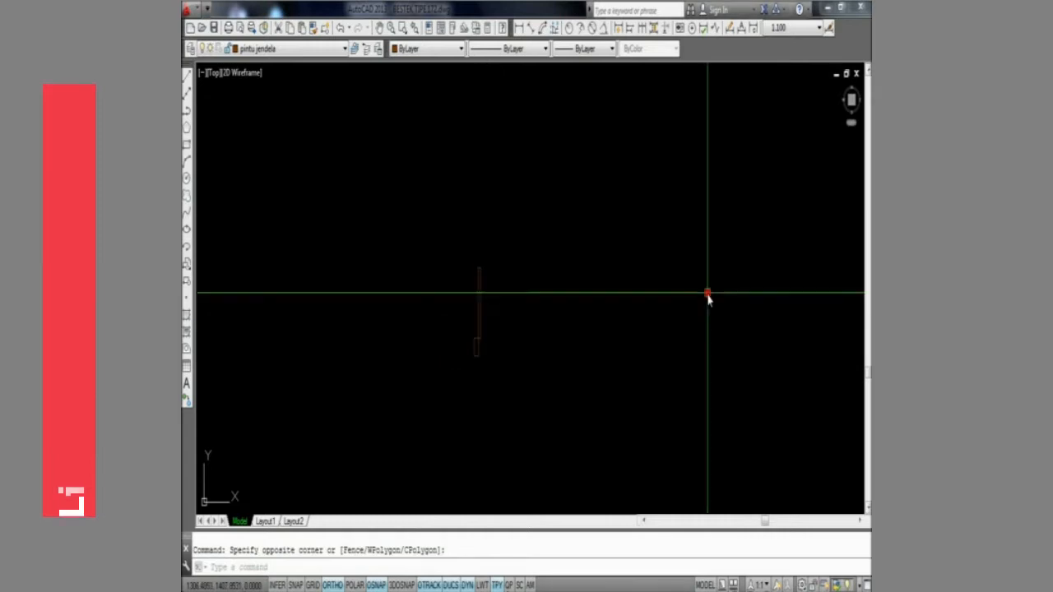
- Turn on the menu bar and draw a Start, Center, Angle arc from the leaf's upper end about its lower end, with angle -90
{"action": "left_click", "coordinate": [207, 10]}
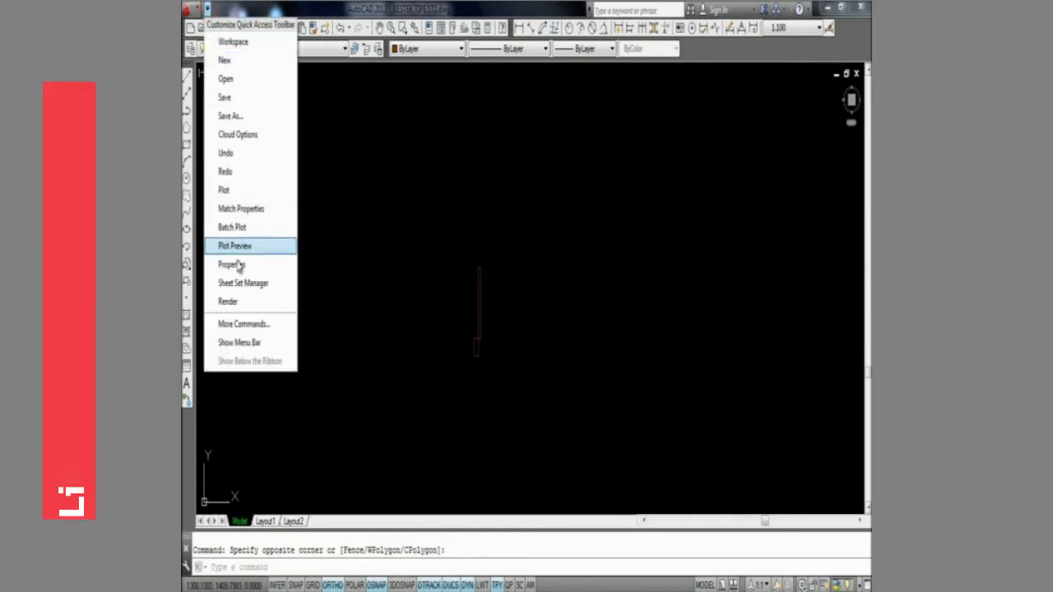
{"action": "left_click", "coordinate": [239, 343]}
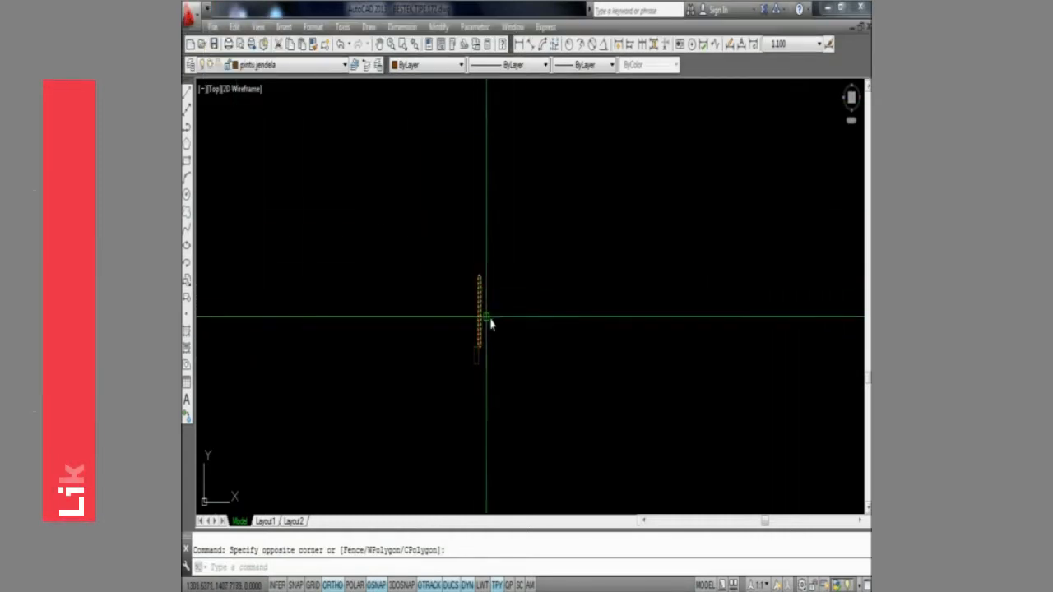
{"action": "left_click", "coordinate": [368, 26]}
{"action": "mouse_move", "coordinate": [391, 234]}
{"action": "left_click", "coordinate": [486, 276]}
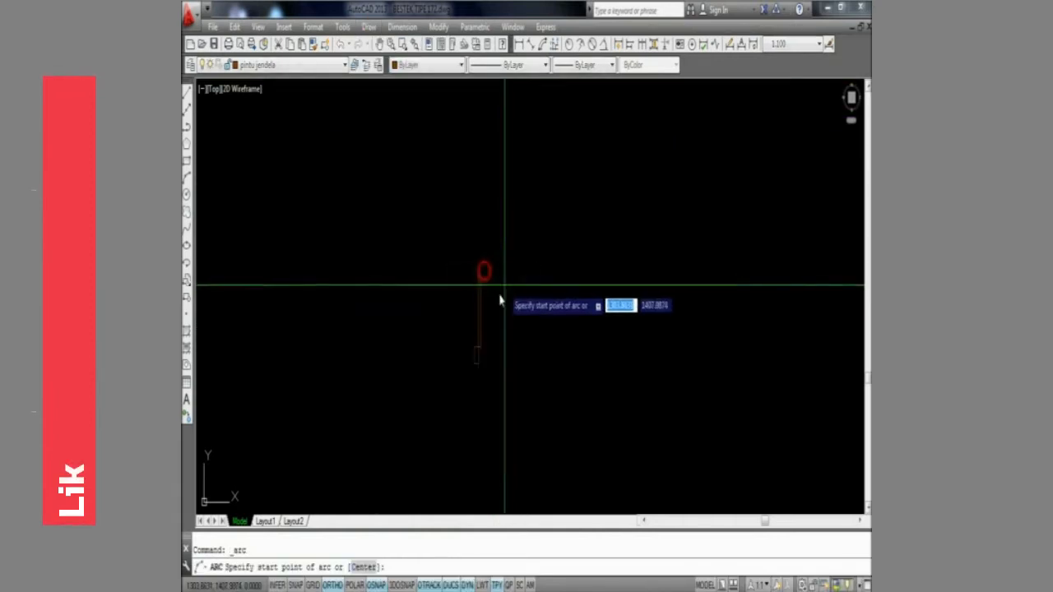
{"action": "left_click", "coordinate": [459, 247]}
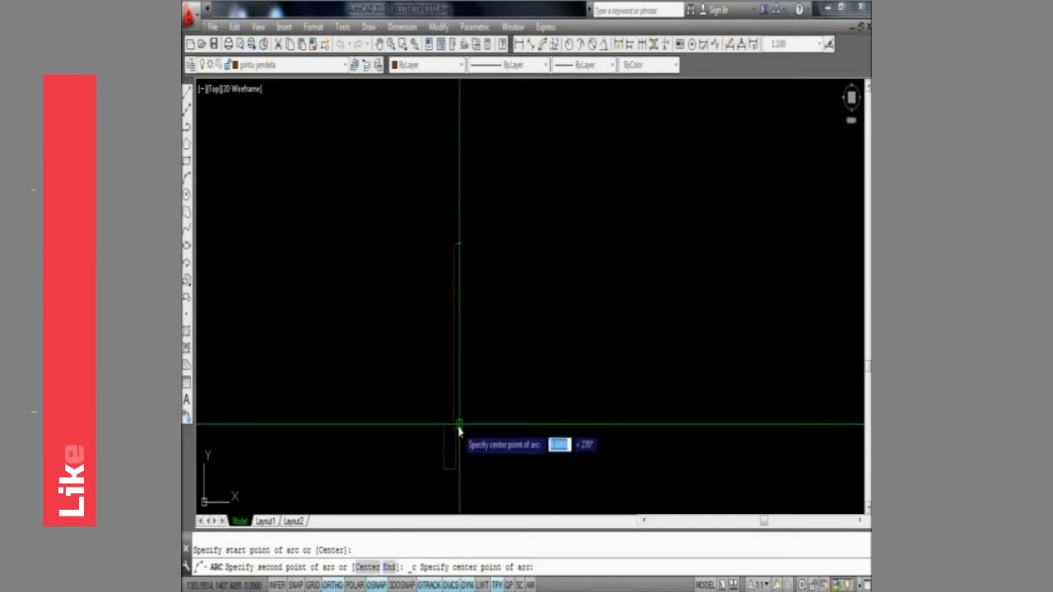
{"action": "left_click", "coordinate": [451, 445]}
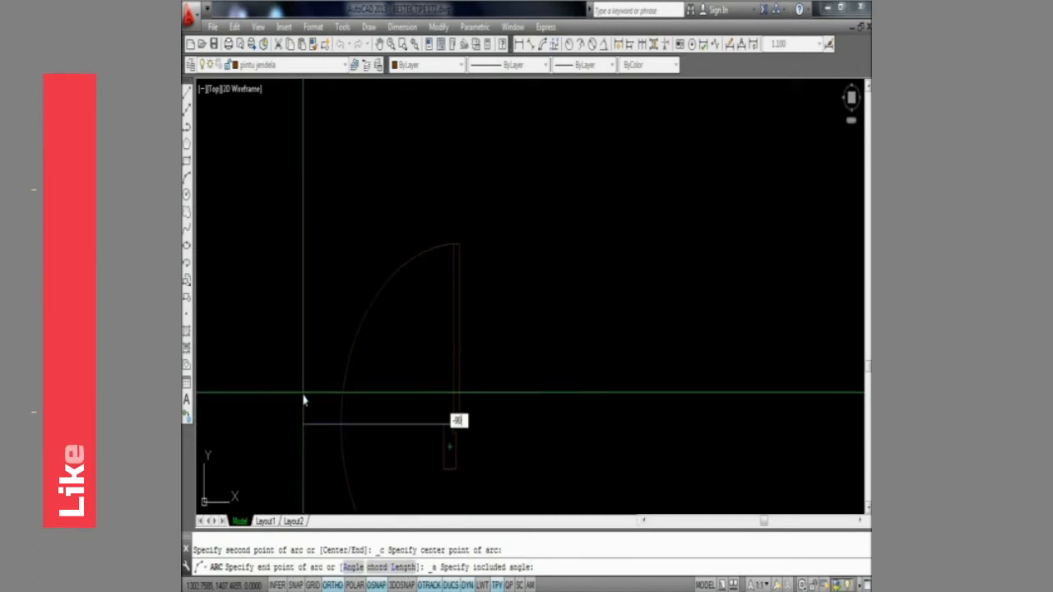
{"action": "type", "text": "-90"}
{"action": "key", "text": "Return"}
- Assign the door swing arc to a different layer
{"action": "left_click", "coordinate": [554, 355]}
{"action": "left_click", "coordinate": [517, 224]}
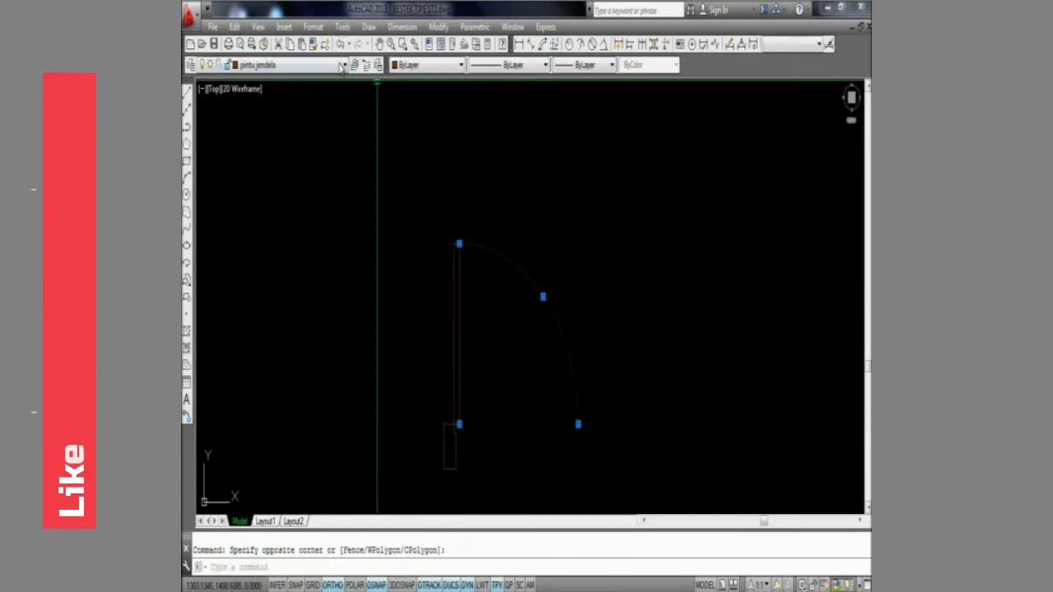
{"action": "left_click", "coordinate": [342, 66]}
{"action": "left_click", "coordinate": [279, 94]}
{"action": "middle_click_drag", "start_coordinate": [510, 350], "coordinate": [519, 281]}
{"action": "key", "text": "Escape"}
- Mirror the door frame about a vertical line inside the door opening, keeping the original
{"action": "type", "text": "mi"}
{"action": "key", "text": "Return"}
{"action": "left_click", "coordinate": [418, 321]}
{"action": "left_click", "coordinate": [501, 429]}
{"action": "key", "text": "Return"}
{"action": "left_click", "coordinate": [511, 419]}
{"action": "left_click", "coordinate": [519, 321]}
{"action": "key", "text": "Return"}
- Move the mirrored frame horizontally to meet the lower end of the door swing arc
{"action": "type", "text": "m"}
{"action": "key", "text": "Return"}
{"action": "left_click", "coordinate": [578, 429]}
{"action": "left_click", "coordinate": [553, 333]}
{"action": "key", "text": "Return"}
{"action": "left_click", "coordinate": [559, 352]}
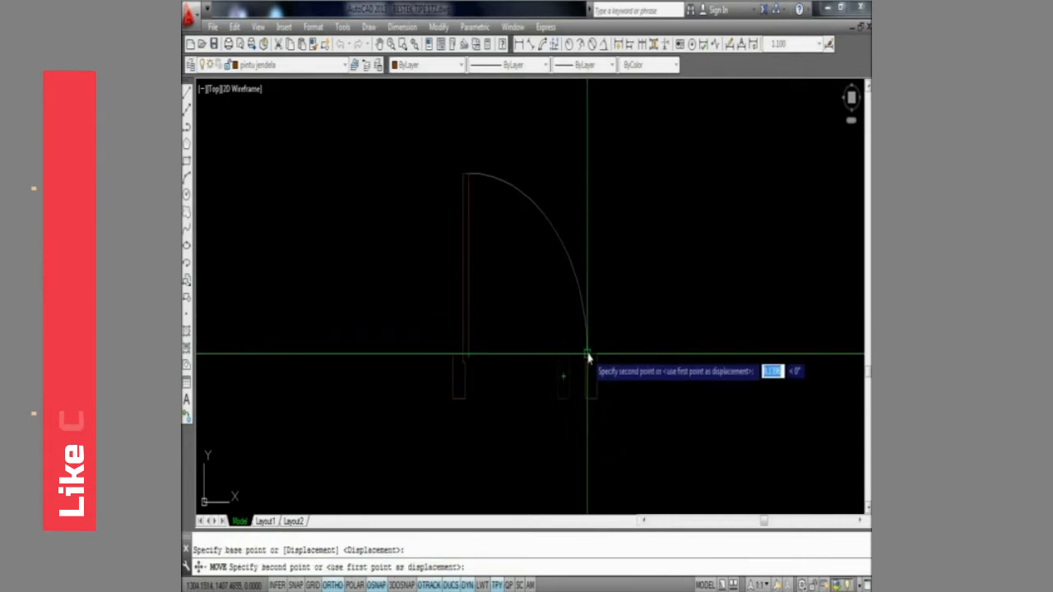
{"action": "left_click", "coordinate": [587, 353]}
{"action": "scroll", "coordinate": [535, 373], "scroll_direction": "down", "scroll_amount": 4}
{"action": "key", "text": "Return"}
{"action": "key", "text": "Escape"}
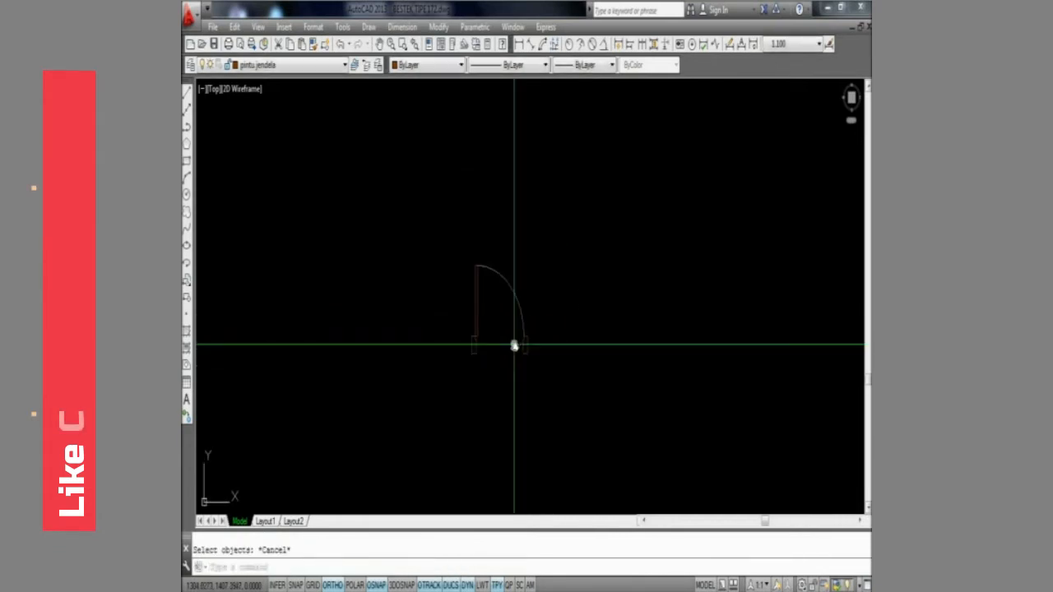
- Copy the door leaf and its hinge-side frame to the right of the finished door
{"action": "key", "text": "Return"}
{"action": "left_click", "coordinate": [491, 375]}
{"action": "left_click", "coordinate": [448, 308]}
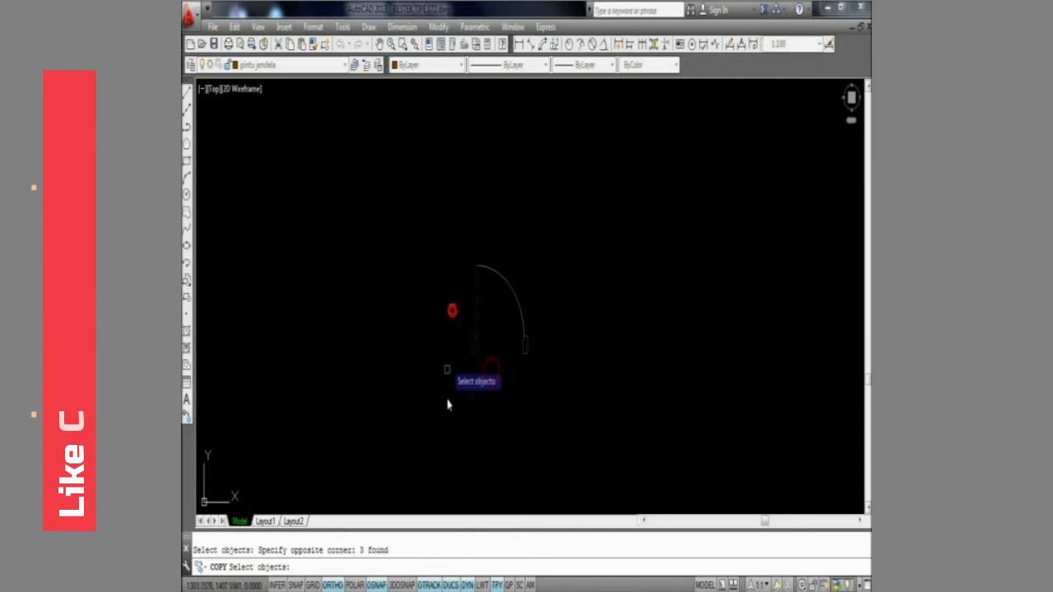
{"action": "key", "text": "Return"}
{"action": "left_click", "coordinate": [446, 403]}
{"action": "left_click", "coordinate": [573, 426]}
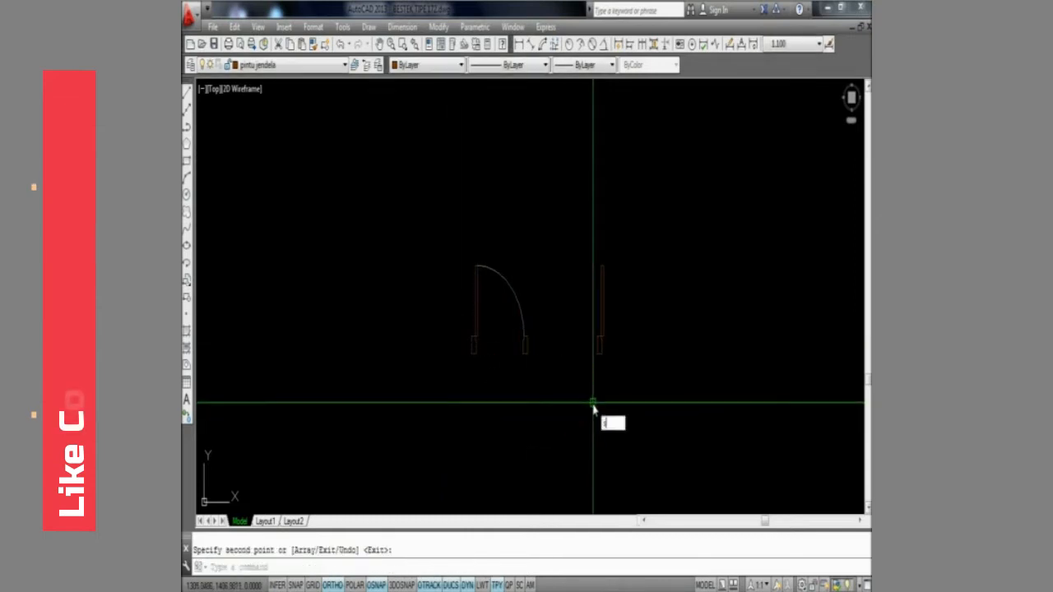
{"action": "key", "text": "Return"}
- Stretch the upper end of the copied door leaf upward by 0.2
{"action": "type", "text": "s:"}
{"action": "key", "text": "Return"}
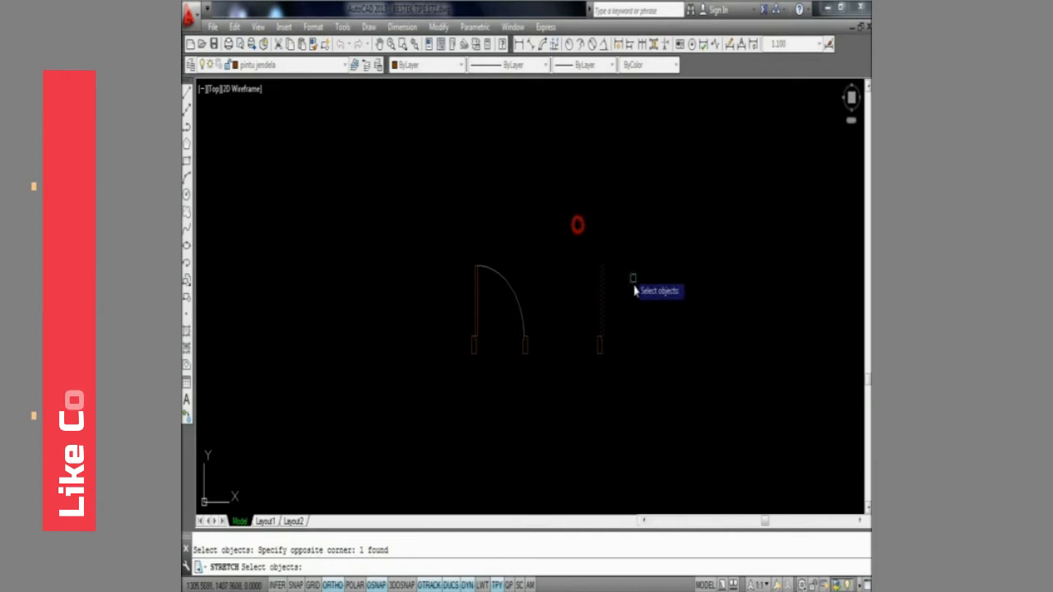
{"action": "key", "text": "Return"}
{"action": "left_click", "coordinate": [641, 319]}
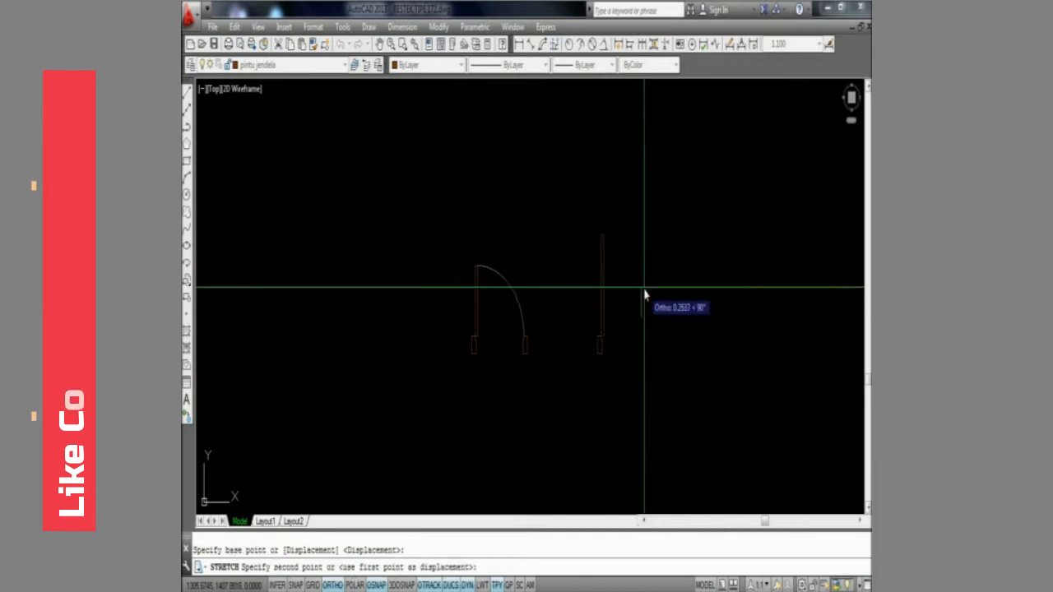
{"action": "type", "text": ".2"}
{"action": "key", "text": "Return"}
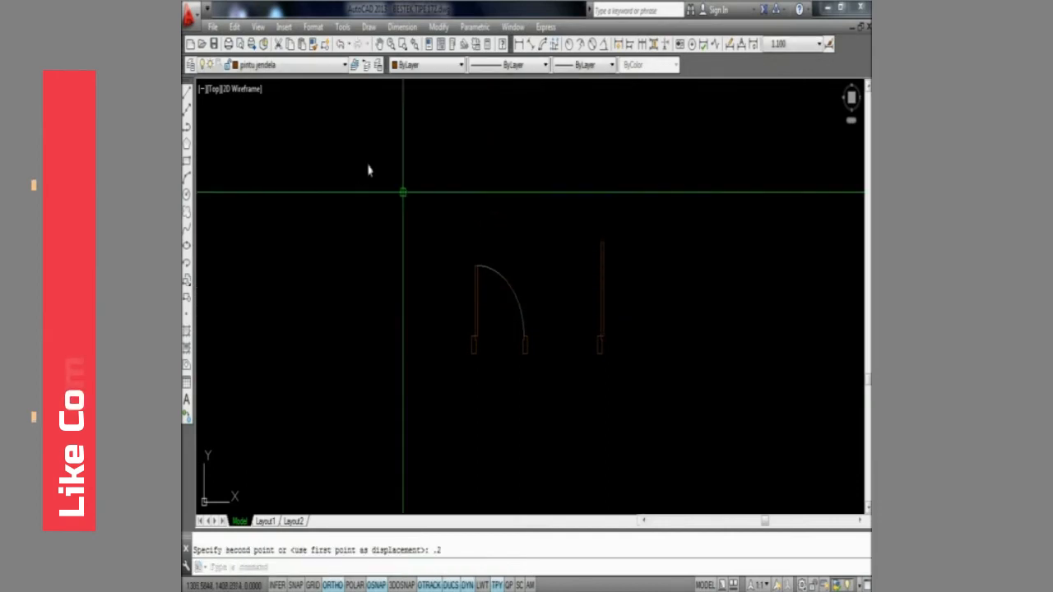
- Draw the wider door's swing arc from the leaf's upper end, centred on the hinge corner, with an included angle of -90
{"action": "left_click", "coordinate": [367, 28]}
{"action": "mouse_move", "coordinate": [392, 237]}
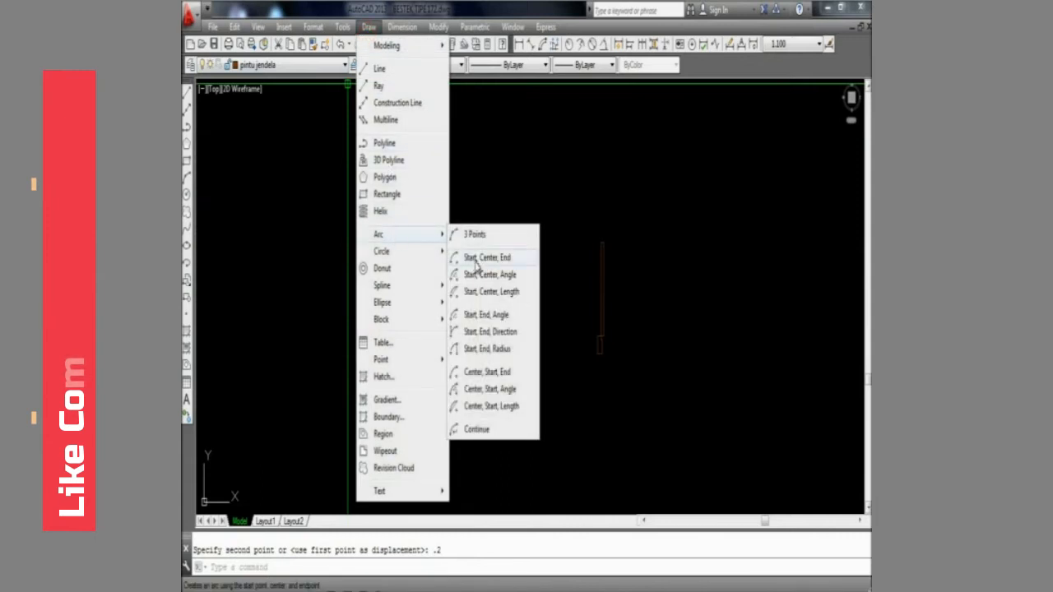
{"action": "left_click", "coordinate": [481, 282]}
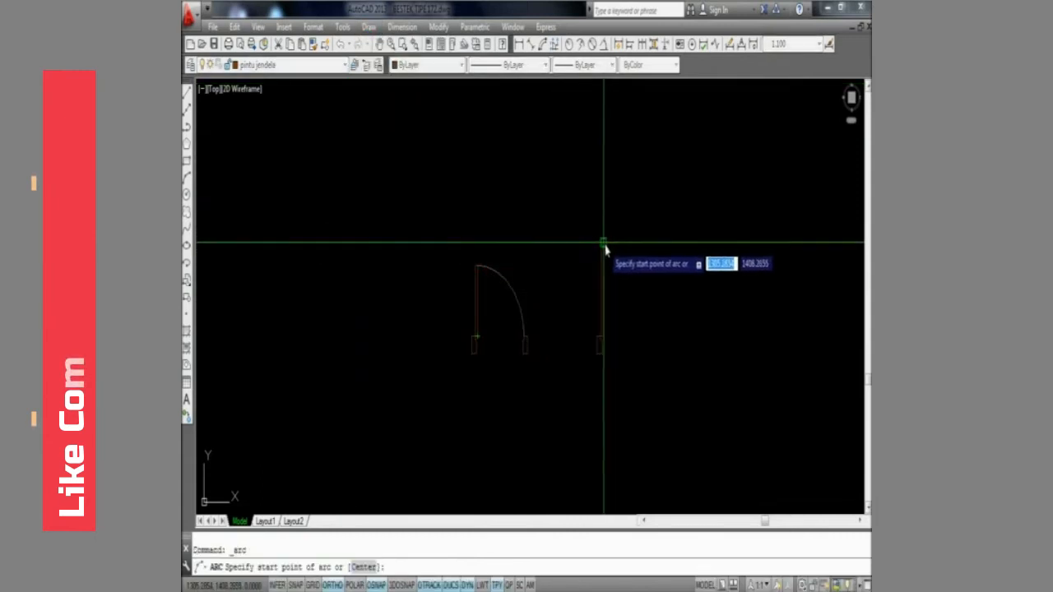
{"action": "left_click", "coordinate": [605, 244]}
{"action": "left_click", "coordinate": [603, 343]}
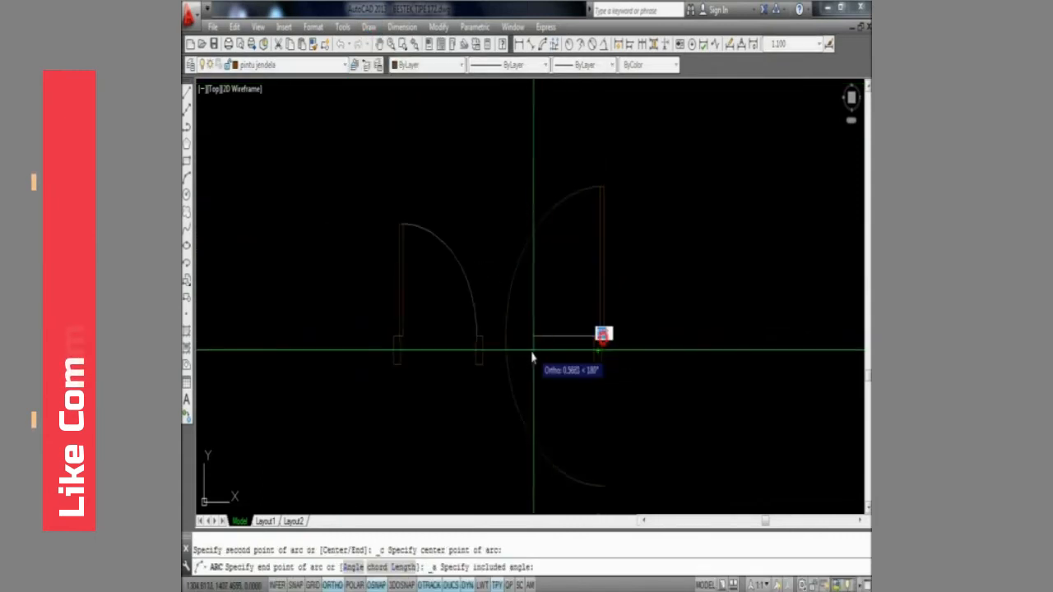
{"action": "type", "text": "-90"}
{"action": "key", "text": "Return"}
- Match the new swing arc's properties to the first door's arc
{"action": "type", "text": "ma"}
{"action": "key", "text": "Return"}
{"action": "left_click", "coordinate": [472, 304]}
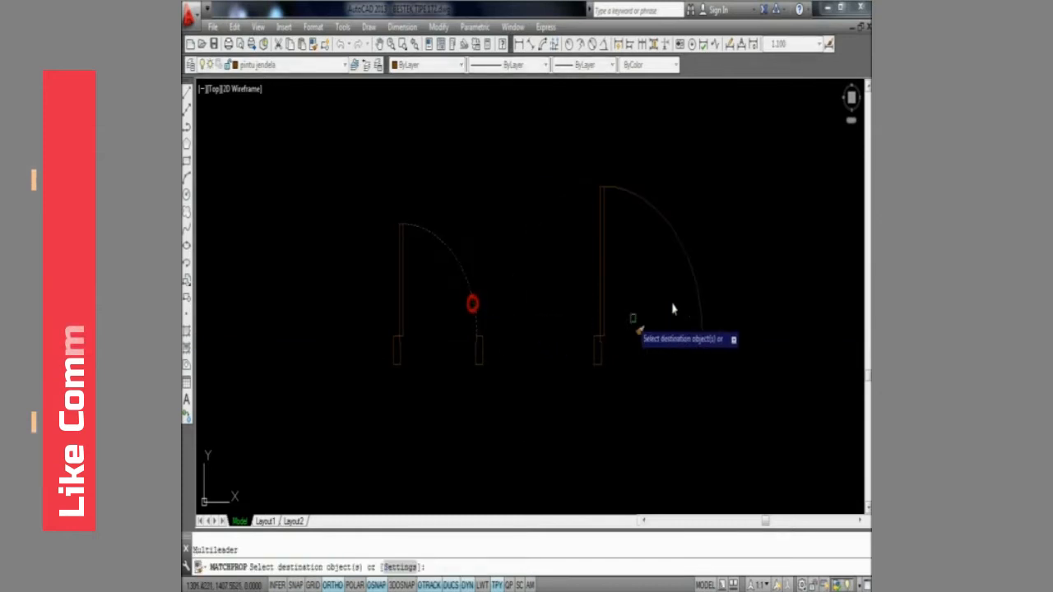
{"action": "left_click", "coordinate": [691, 270]}
{"action": "key", "text": "Return"}
- Copy the first door's latch-side frame to the lower end of the wider door's swing arc
{"action": "type", "text": "co"}
{"action": "key", "text": "Return"}
{"action": "left_click", "coordinate": [503, 410]}
{"action": "left_click", "coordinate": [458, 315]}
{"action": "key", "text": "Return"}
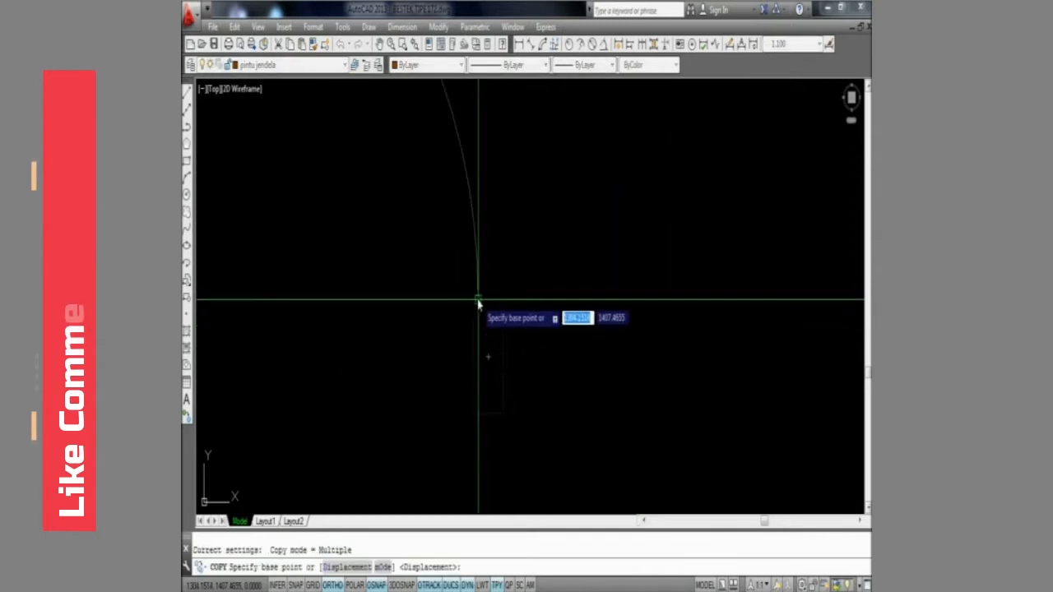
{"action": "left_click", "coordinate": [480, 301]}
{"action": "scroll", "coordinate": [495, 349], "scroll_direction": "down", "scroll_amount": 3}
{"action": "left_click", "coordinate": [630, 338]}
{"action": "key", "text": "Return"}
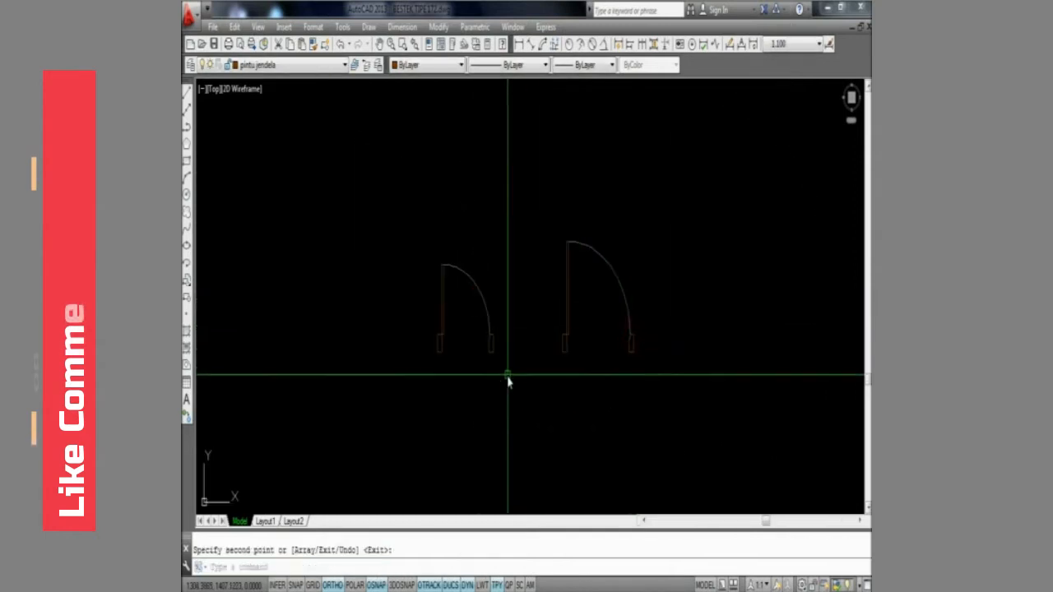
- Copy the complete smaller door to the right of the wider door
{"action": "type", "text": "co"}
{"action": "key", "text": "Return"}
{"action": "left_click", "coordinate": [514, 378]}
{"action": "left_click", "coordinate": [404, 228]}
{"action": "key", "text": "Return"}
{"action": "left_click", "coordinate": [427, 402]}
{"action": "scroll", "coordinate": [360, 384], "scroll_direction": "up", "scroll_amount": 3}
{"action": "scroll", "coordinate": [418, 395], "scroll_direction": "down", "scroll_amount": 3}
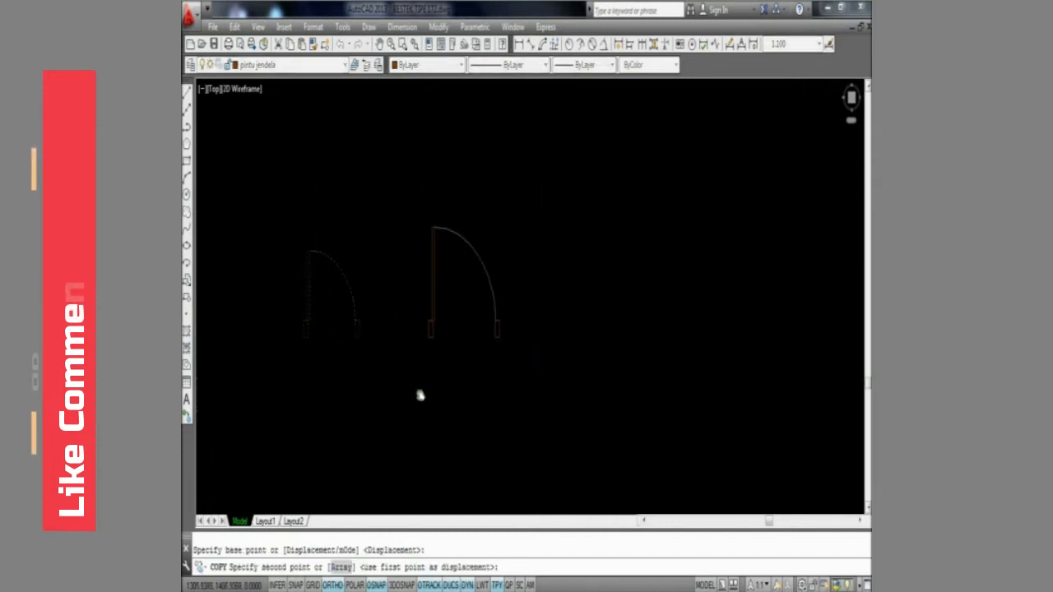
{"action": "left_click", "coordinate": [530, 395]}
{"action": "key", "text": "Return"}
- Erase the copied door's latch-side frame and mirror the door about the arc's lower end, keeping the original, to form a double door
{"action": "left_click", "coordinate": [581, 313]}
{"action": "left_click", "coordinate": [610, 355]}
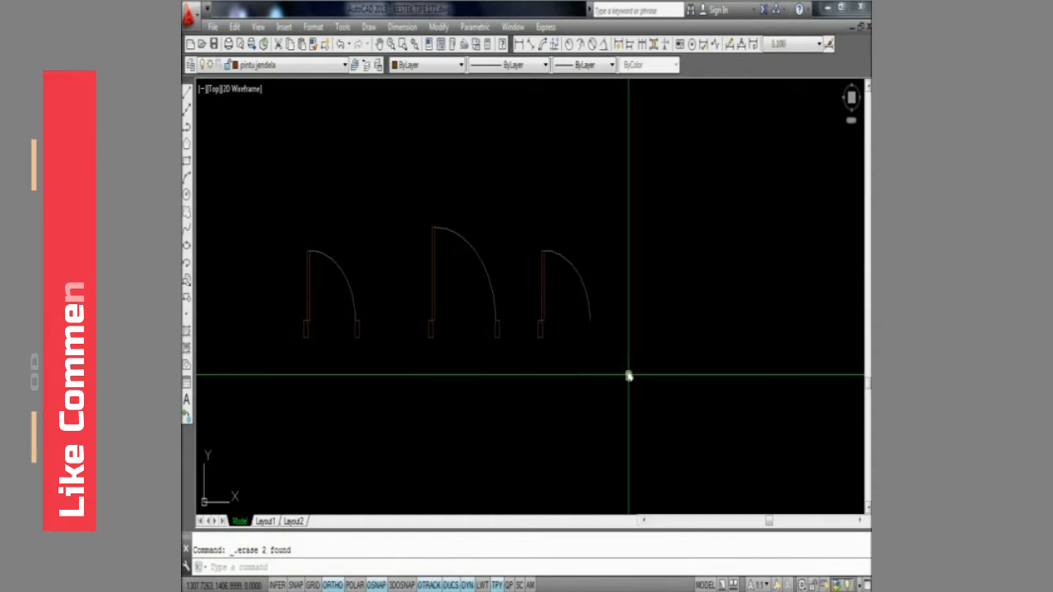
{"action": "key", "text": "Return"}
{"action": "left_click", "coordinate": [614, 407]}
{"action": "left_click", "coordinate": [564, 305]}
{"action": "key", "text": "Return"}
{"action": "left_click", "coordinate": [587, 320]}
{"action": "left_click", "coordinate": [596, 199]}
{"action": "scroll", "coordinate": [598, 263], "scroll_direction": "down", "scroll_amount": 4}
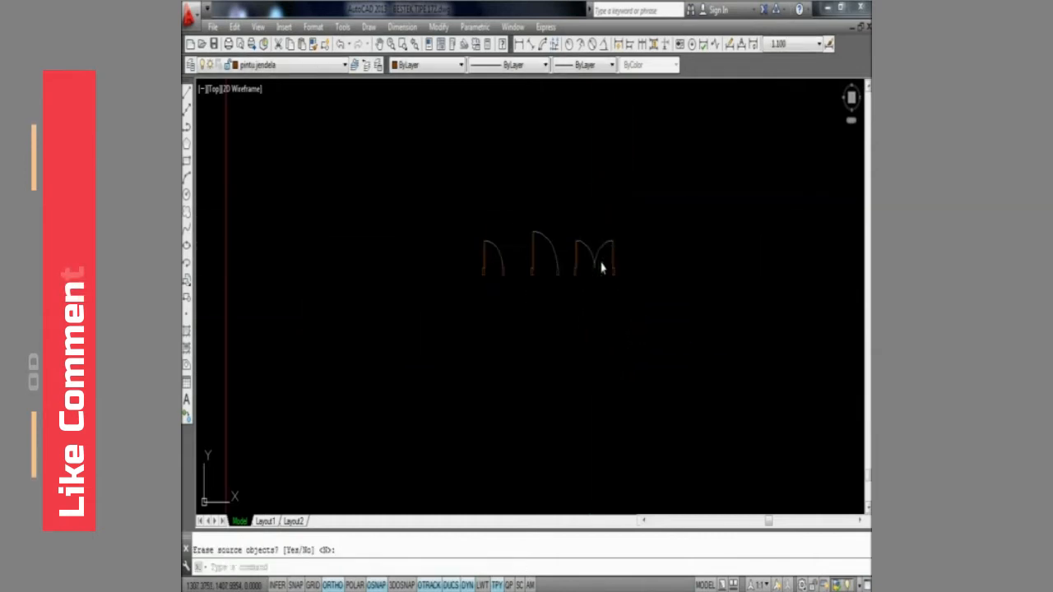
{"action": "middle_click_drag", "start_coordinate": [531, 282], "coordinate": [532, 299]}
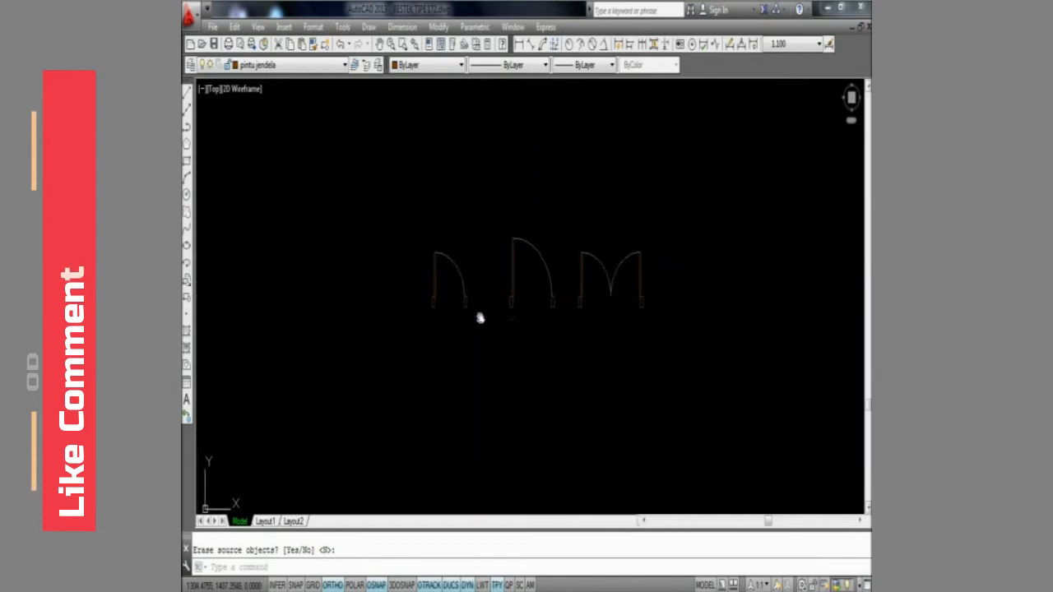
- Copy the first door's hinge-side frame to the right of the double door and erase the extra piece copied with it
{"action": "scroll", "coordinate": [432, 339], "scroll_direction": "up", "scroll_amount": 2}
{"action": "type", "text": "co"}
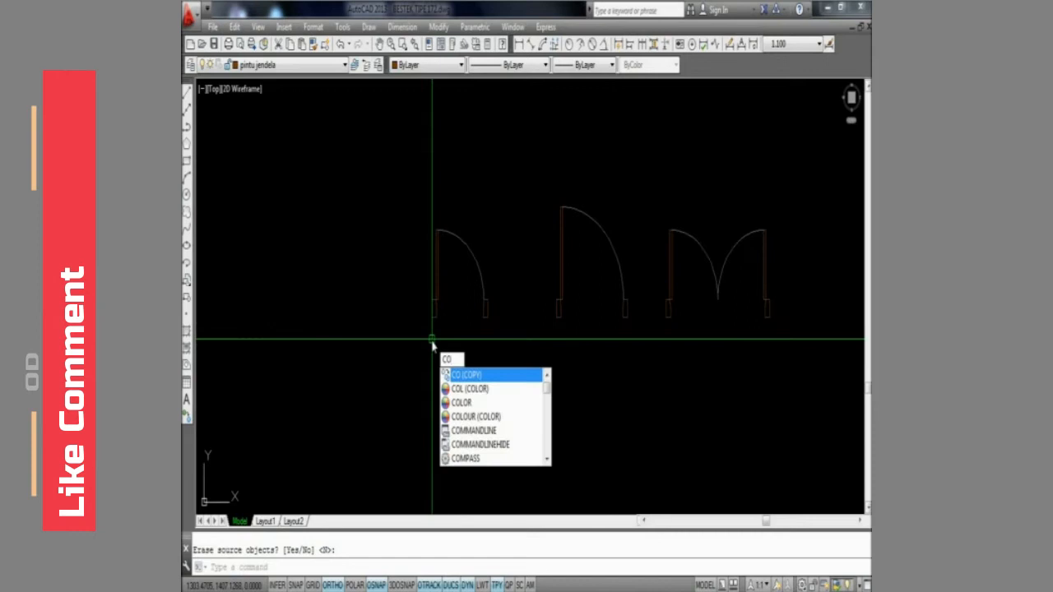
{"action": "key", "text": "Return"}
{"action": "left_click", "coordinate": [418, 276]}
{"action": "key", "text": "Return"}
{"action": "left_click", "coordinate": [447, 338]}
{"action": "scroll", "coordinate": [447, 338], "scroll_direction": "down", "scroll_amount": 2}
{"action": "middle_click_drag", "start_coordinate": [447, 339], "coordinate": [365, 347]}
{"action": "left_click", "coordinate": [602, 355]}
{"action": "key", "text": "Return"}
{"action": "left_click", "coordinate": [593, 326]}
{"action": "key", "text": "Delete"}
- Draw a vertical guide line downward from the copied frame's lower inner corner
{"action": "scroll", "coordinate": [573, 337], "scroll_direction": "up", "scroll_amount": 2}
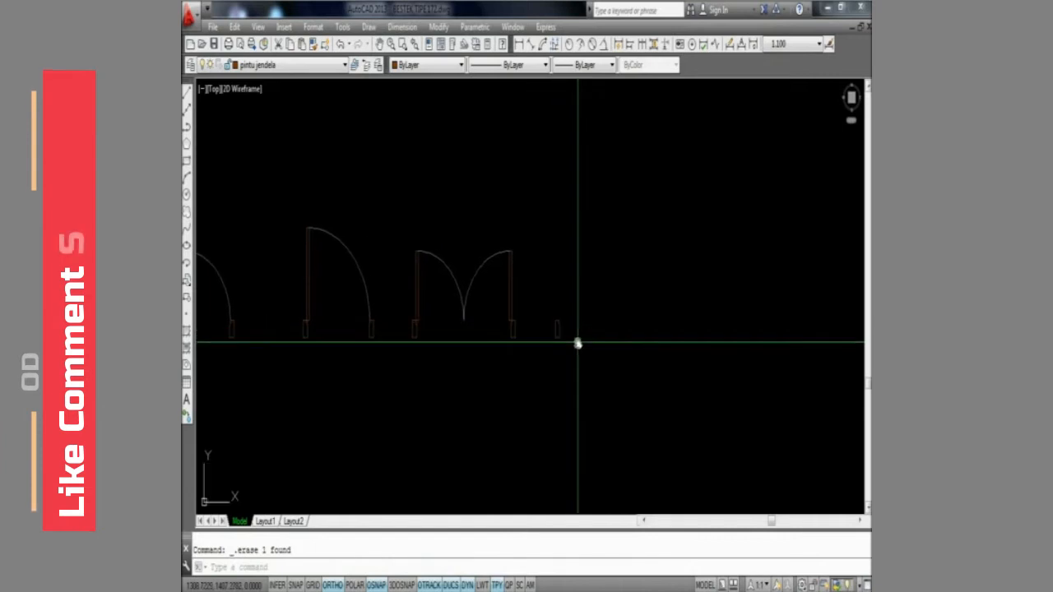
{"action": "middle_click_drag", "start_coordinate": [581, 342], "coordinate": [541, 350]}
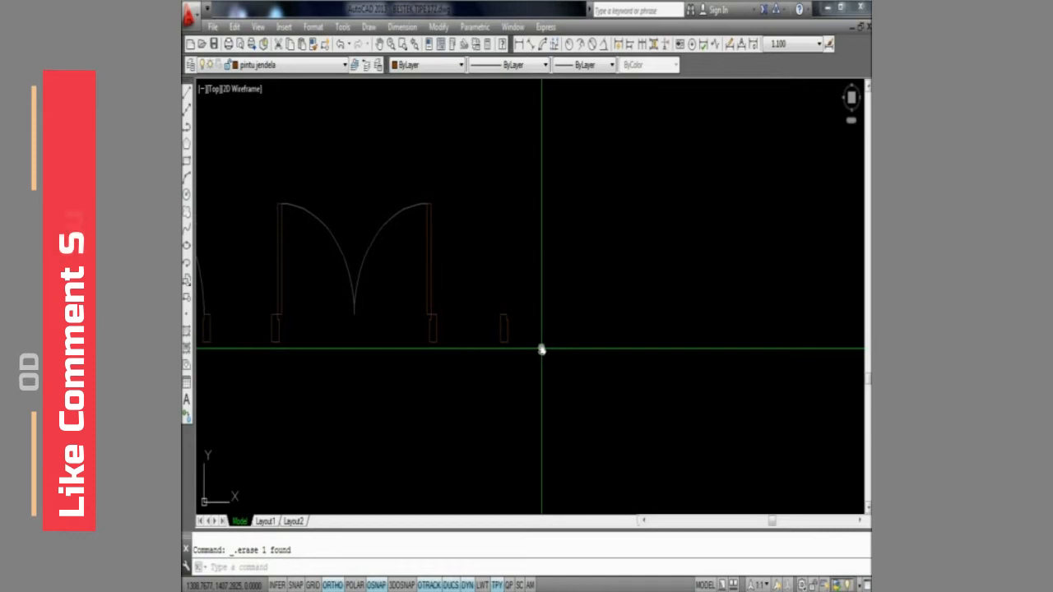
{"action": "type", "text": "l"}
{"action": "key", "text": "space"}
{"action": "left_click", "coordinate": [508, 342]}
{"action": "left_click", "coordinate": [526, 417]}
{"action": "key", "text": "space"}
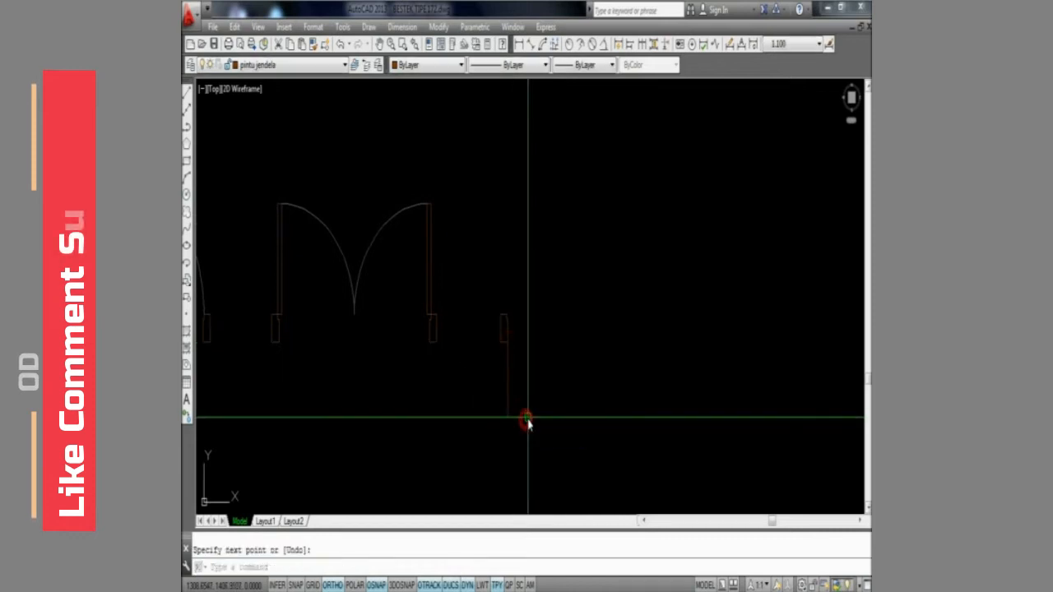
- Offset the vertical guide line 0.3 to the right
{"action": "type", "text": "o"}
{"action": "key", "text": "space"}
{"action": "type", "text": "0.3"}
{"action": "key", "text": "space"}
{"action": "left_click", "coordinate": [506, 353]}
{"action": "left_click", "coordinate": [597, 374]}
{"action": "key", "text": "space"}
- Mirror the single frame about a vertical line to its right, keeping the original
{"action": "type", "text": "mi"}
{"action": "key", "text": "space"}
{"action": "left_click", "coordinate": [485, 293]}
{"action": "left_click", "coordinate": [550, 359]}
{"action": "key", "text": "space"}
{"action": "left_click", "coordinate": [534, 373]}
{"action": "left_click", "coordinate": [547, 249]}
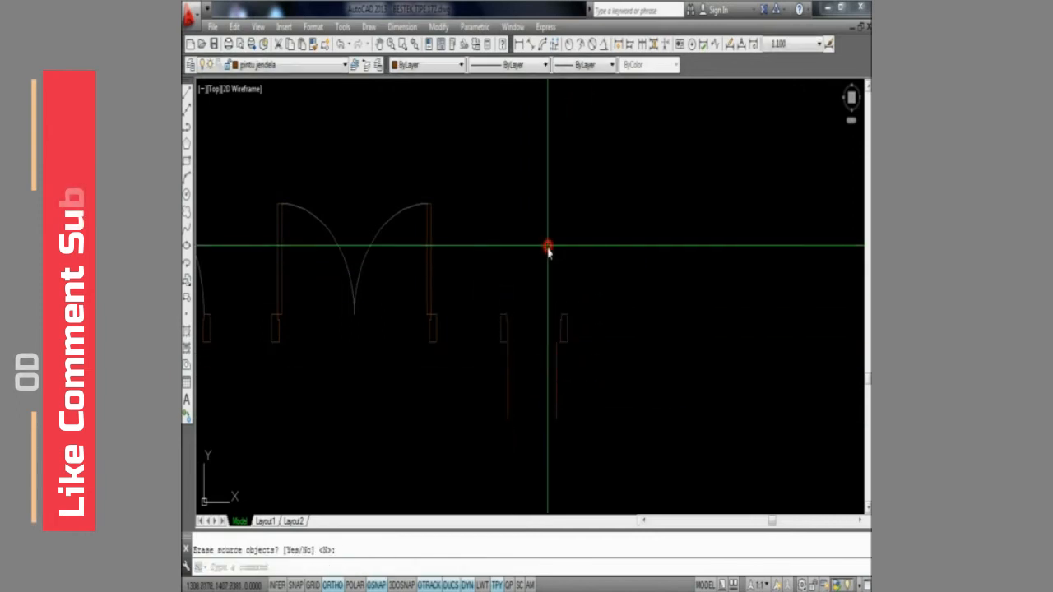
- Move the mirrored frame horizontally so its inner edge meets the offset guide line
{"action": "type", "text": "m"}
{"action": "key", "text": "space"}
{"action": "left_click", "coordinate": [548, 249]}
{"action": "left_click", "coordinate": [597, 358]}
{"action": "scroll", "coordinate": [571, 353], "scroll_direction": "up", "scroll_amount": 4}
{"action": "key", "text": "space"}
{"action": "left_click", "coordinate": [546, 323]}
{"action": "left_click", "coordinate": [535, 328]}
- Erase the two vertical guide lines below the pair of frames
{"action": "left_click", "coordinate": [577, 444]}
{"action": "left_click", "coordinate": [401, 408]}
{"action": "key", "text": "Delete"}
{"action": "scroll", "coordinate": [488, 376], "scroll_direction": "down", "scroll_amount": 3}
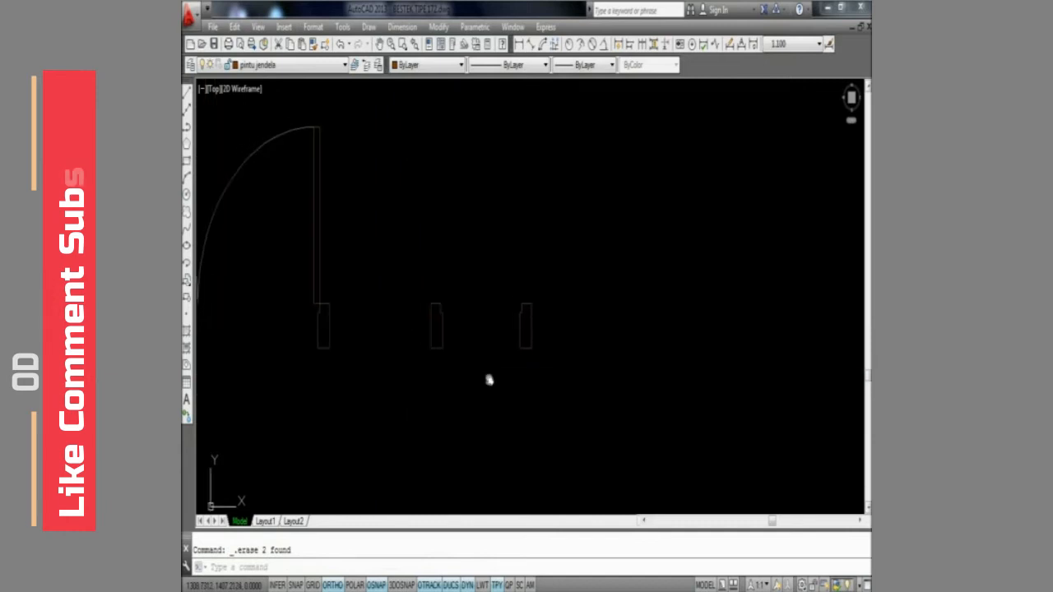
- Draw a horizontal line across the opening between the inner notches of the two frames
{"action": "key", "text": "space"}
{"action": "key", "text": "Escape"}
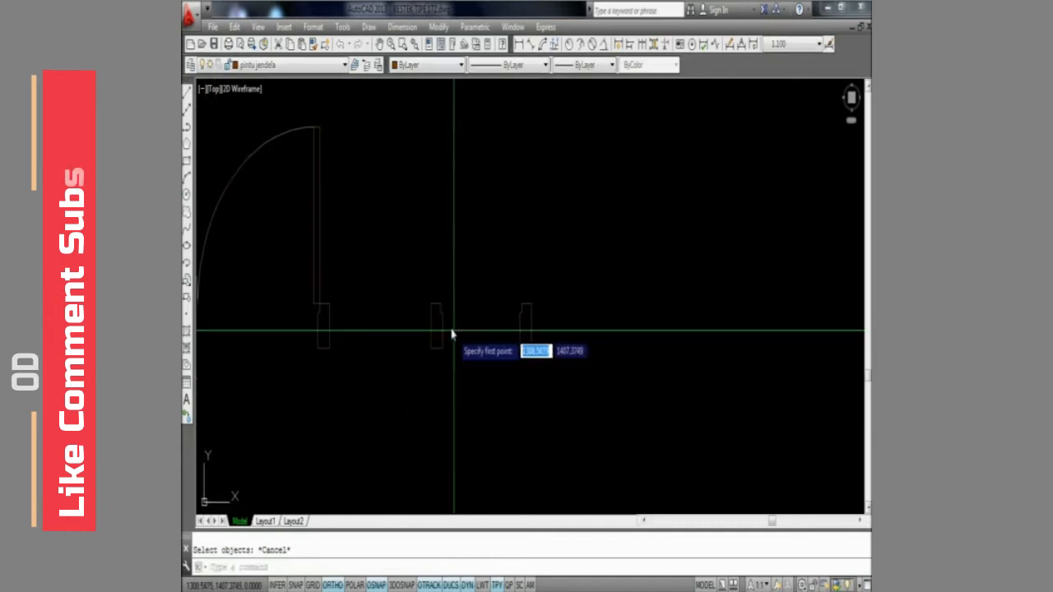
{"action": "left_click", "coordinate": [441, 315]}
{"action": "left_click", "coordinate": [497, 367]}
{"action": "key", "text": "Return"}
- Match the properties of the horizontal line in the opening to those of the door swing arc
{"action": "type", "text": "MA"}
{"action": "key", "text": "Return"}
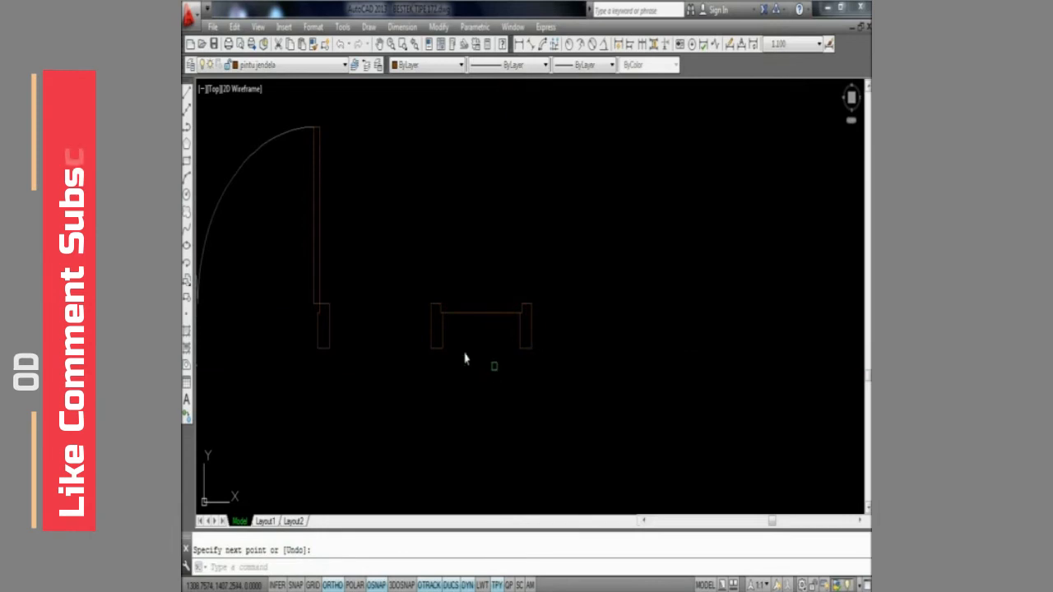
{"action": "left_click", "coordinate": [450, 286]}
- Draw a rectangle around the framed opening from the first frame's lower outer corner to the second frame's upper outer corner
{"action": "type", "text": "c"}
{"action": "key", "text": "Return"}
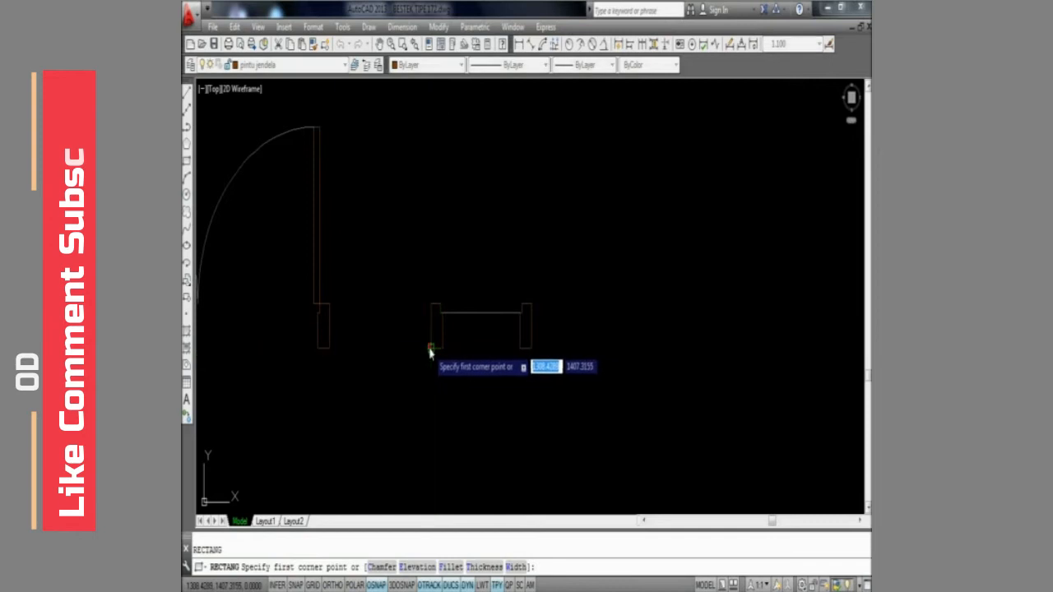
{"action": "left_click", "coordinate": [431, 348]}
{"action": "left_click", "coordinate": [533, 305]}
- Create a four-cornered wipeout over the rectangle that encloses the framed opening
{"action": "middle_click_drag", "start_coordinate": [524, 369], "coordinate": [538, 376]}
{"action": "type", "text": "wi"}
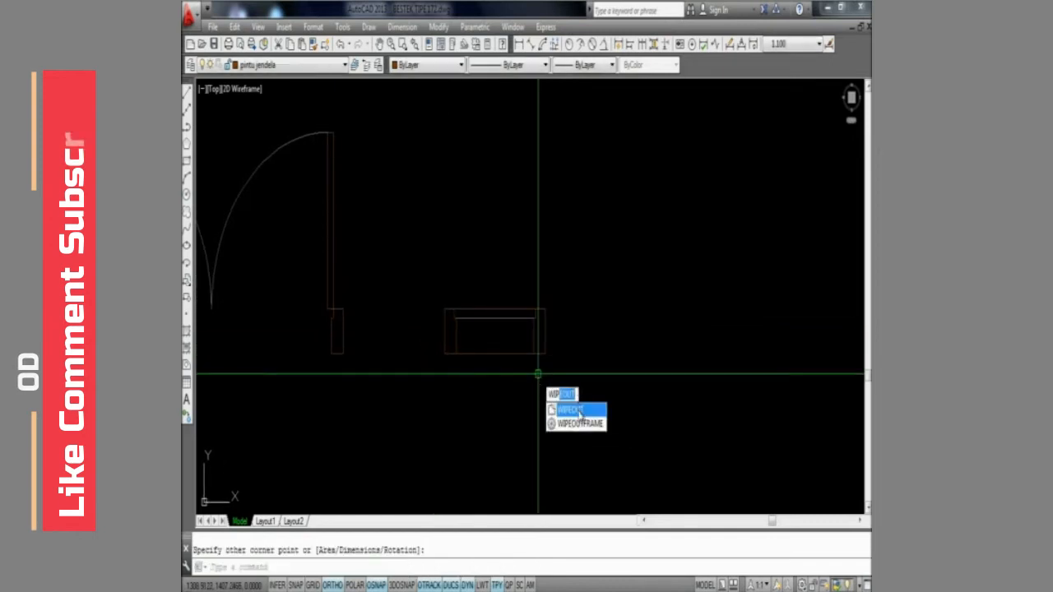
{"action": "left_click", "coordinate": [580, 411]}
{"action": "left_click", "coordinate": [445, 311]}
{"action": "left_click", "coordinate": [546, 312]}
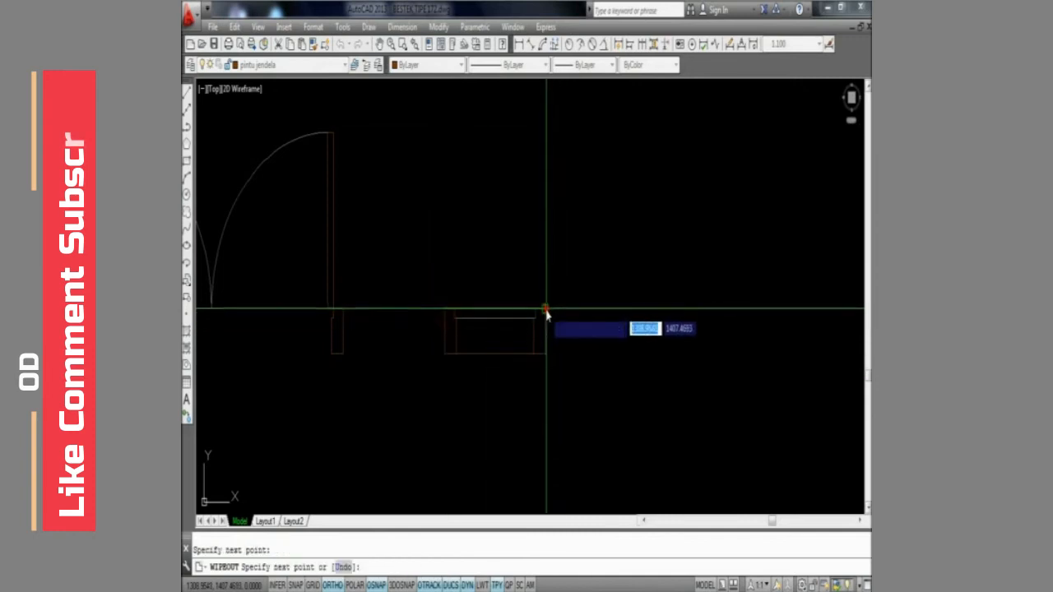
{"action": "left_click", "coordinate": [545, 352]}
{"action": "left_click", "coordinate": [445, 354]}
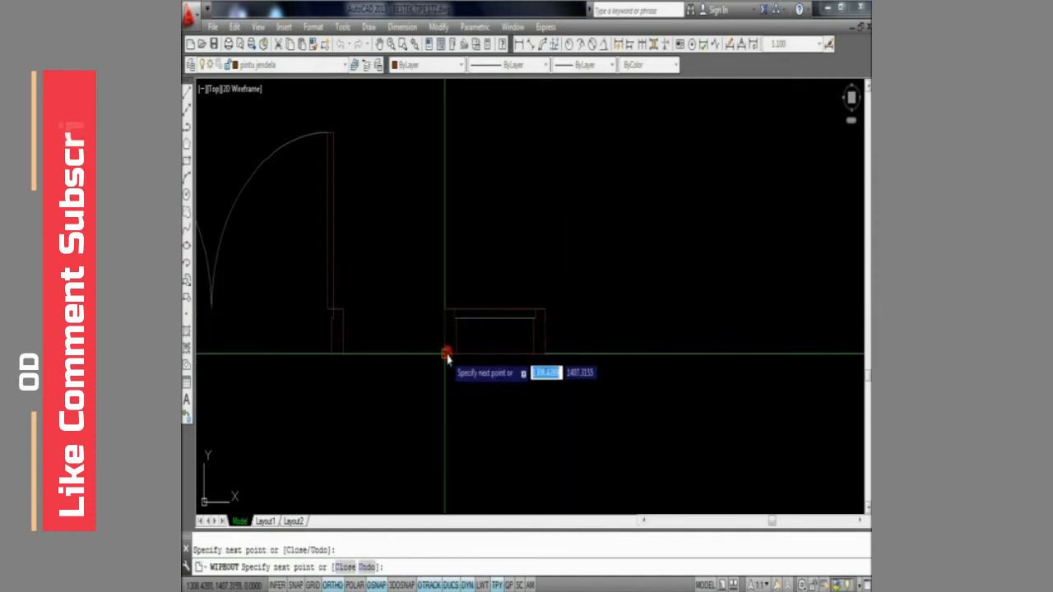
{"action": "key", "text": "Return"}
- Send the wipeout to the back of the draw order behind the frame lines
{"action": "type", "text": "dr"}
{"action": "key", "text": "Return"}
{"action": "scroll", "coordinate": [543, 360], "scroll_direction": "down", "scroll_amount": 4}
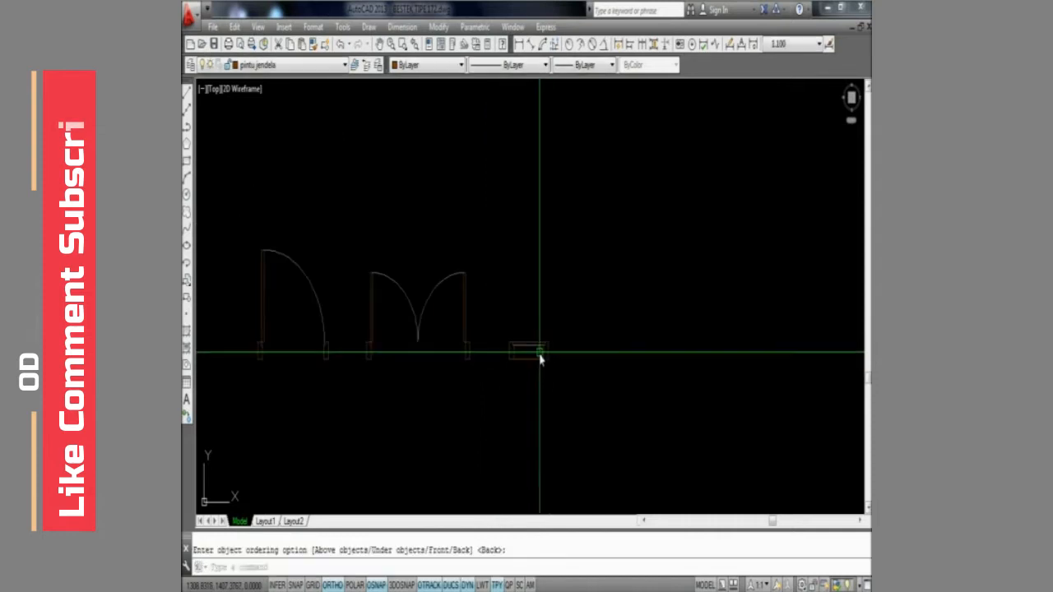
- Draw a small rectangle to the right of the framed opening, aligned with its base and matching its height
{"action": "mouse_move", "coordinate": [539, 359]}
{"action": "middle_mouse_down"}
{"action": "mouse_move", "coordinate": [516, 347]}
{"action": "mouse_move", "coordinate": [522, 340]}
{"action": "middle_mouse_up"}
{"action": "type", "text": "l"}
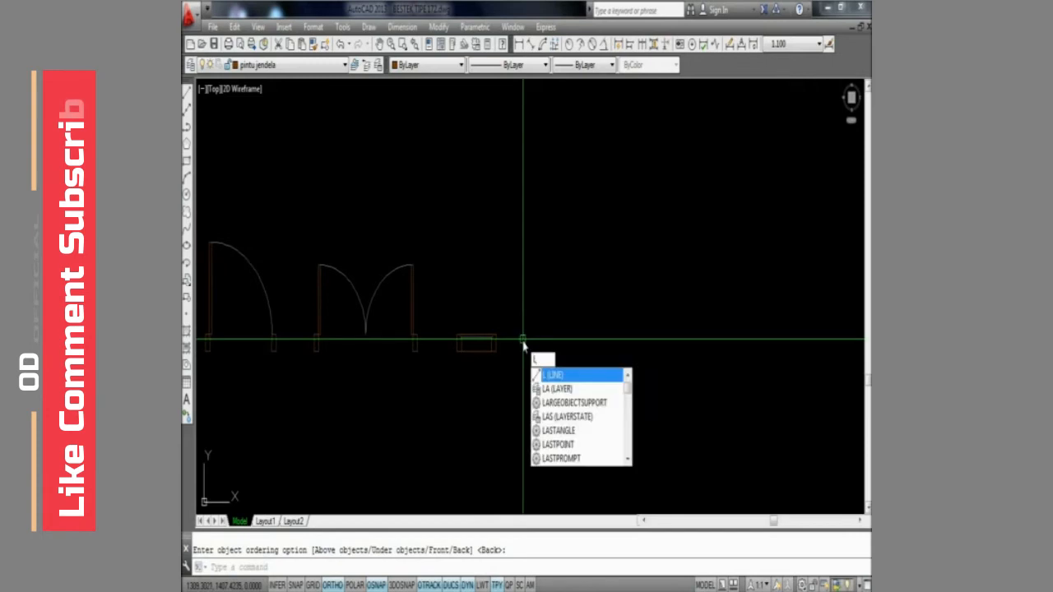
{"action": "key", "text": "Escape"}
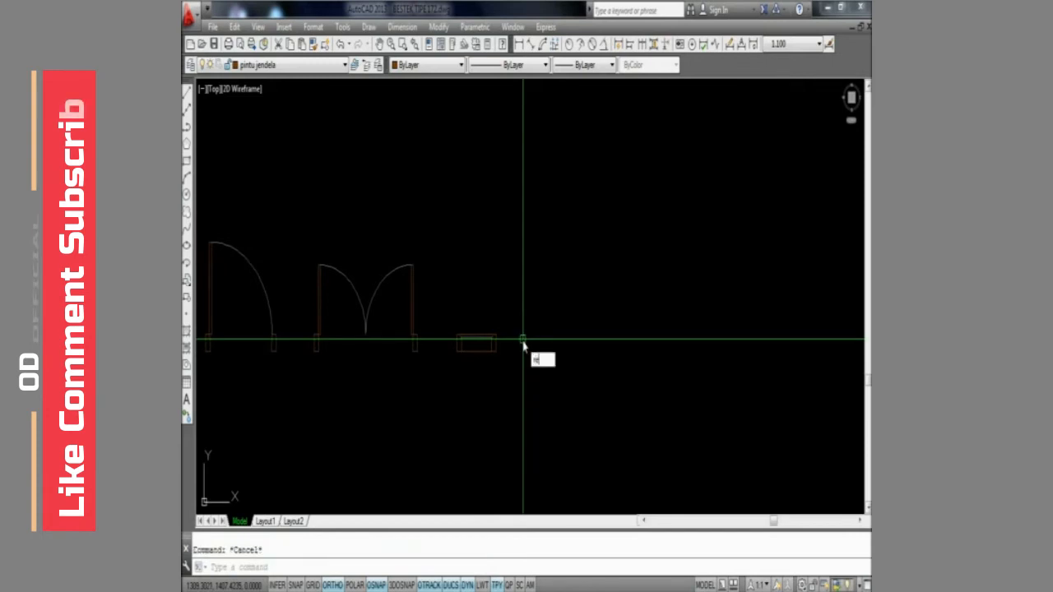
{"action": "type", "text": "rec"}
{"action": "key", "text": "Return"}
{"action": "left_click", "coordinate": [525, 351]}
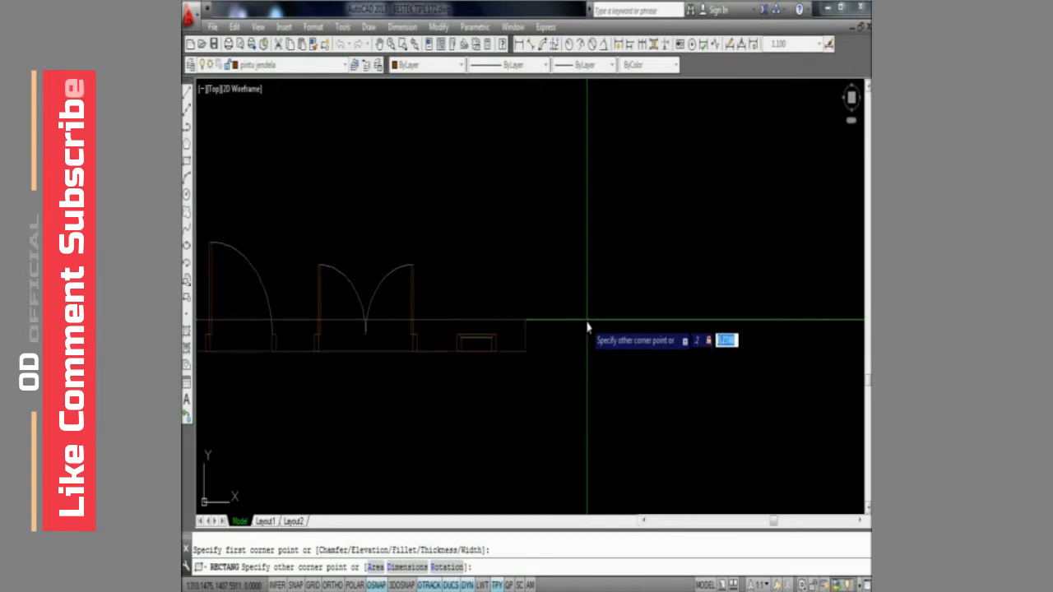
{"action": "scroll", "coordinate": [557, 332], "scroll_direction": "up", "scroll_amount": 2}
{"action": "mouse_move", "coordinate": [537, 385]}
{"action": "middle_mouse_down"}
{"action": "mouse_move", "coordinate": [534, 415]}
{"action": "mouse_move", "coordinate": [510, 414]}
{"action": "mouse_move", "coordinate": [492, 440]}
{"action": "middle_mouse_up"}
{"action": "scroll", "coordinate": [534, 415], "scroll_direction": "up", "scroll_amount": 2}
- Draw a horizontal line across the small rectangle between the midpoints of its two sides
{"action": "type", "text": "l"}
{"action": "key", "text": "Return"}
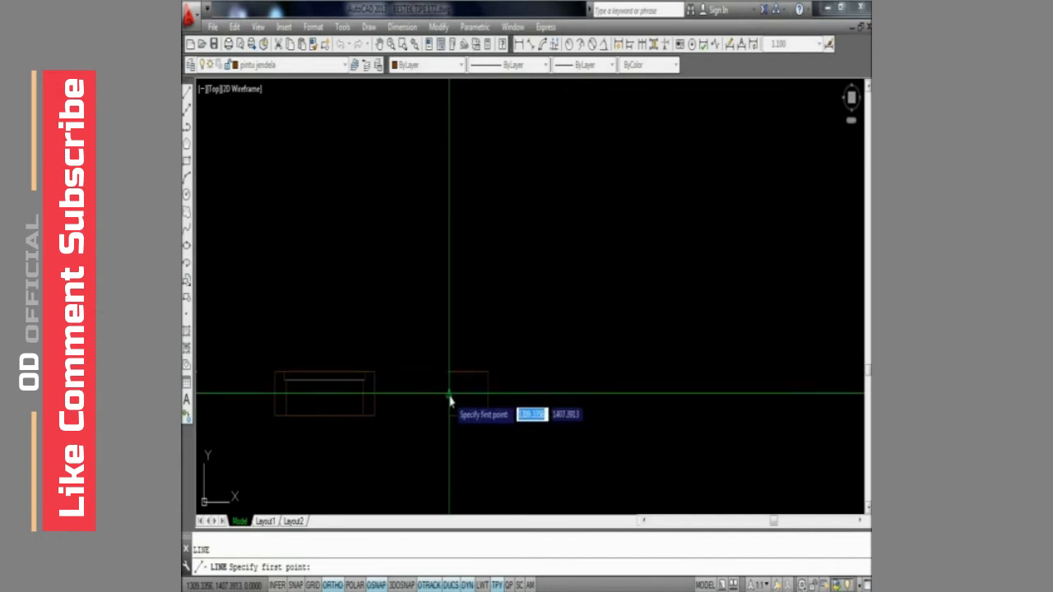
{"action": "left_click", "coordinate": [449, 400]}
{"action": "left_click", "coordinate": [488, 396]}
{"action": "key", "text": "Return"}
{"action": "middle_click_drag", "start_coordinate": [479, 408], "coordinate": [469, 387]}
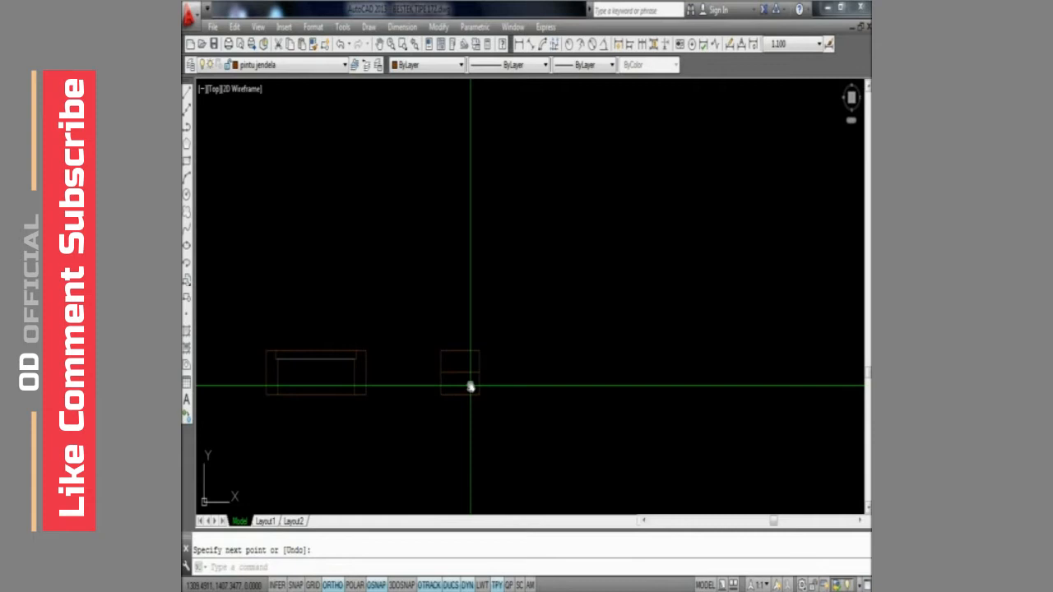